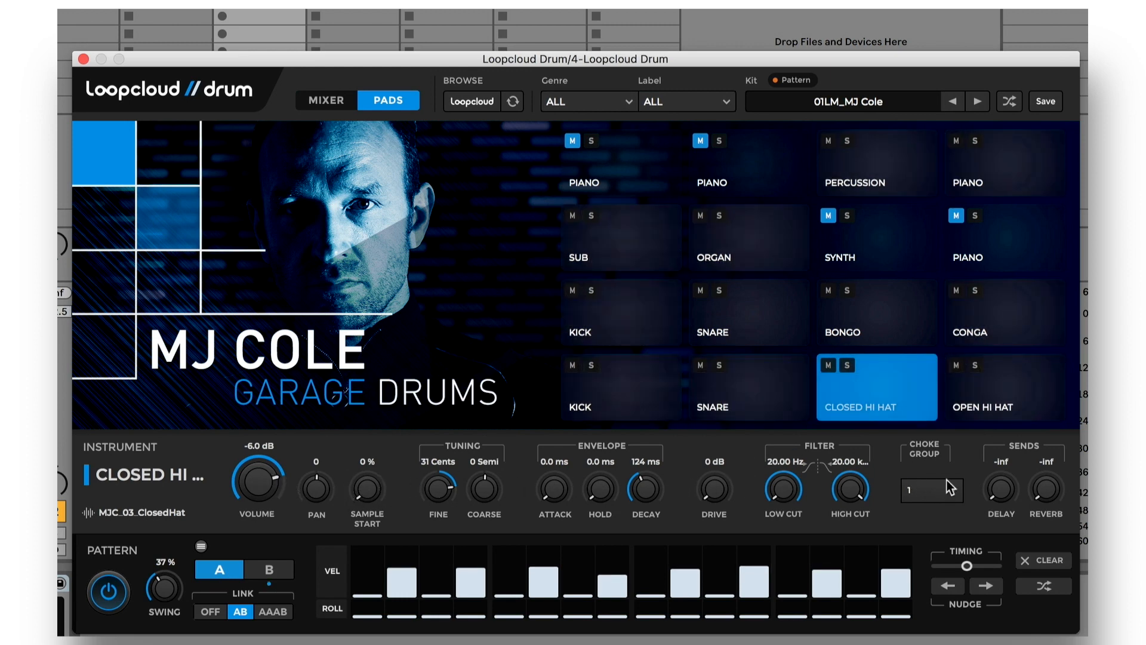
Step: Show the mixer, raise the first snare channel's volume slightly and increase its reverb send
left_click(339, 106)
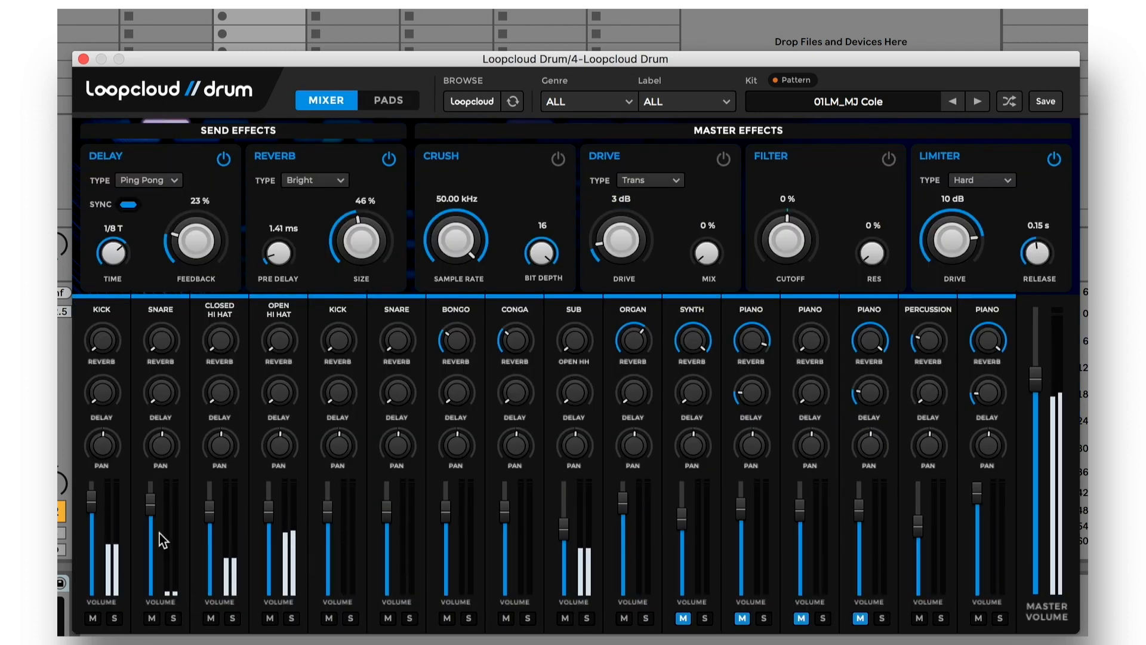
mouse_move(152, 502)
left_mouse_down()
mouse_move(152, 613)
mouse_move(149, 492)
left_mouse_up()
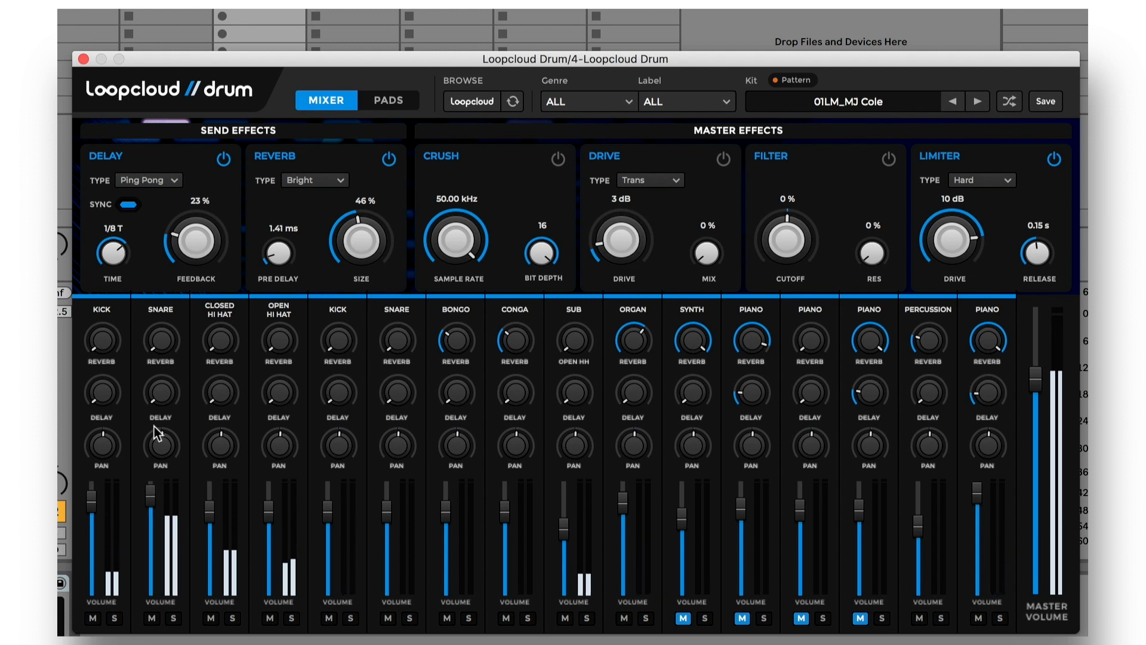
left_click_drag(157, 354, 151, 297)
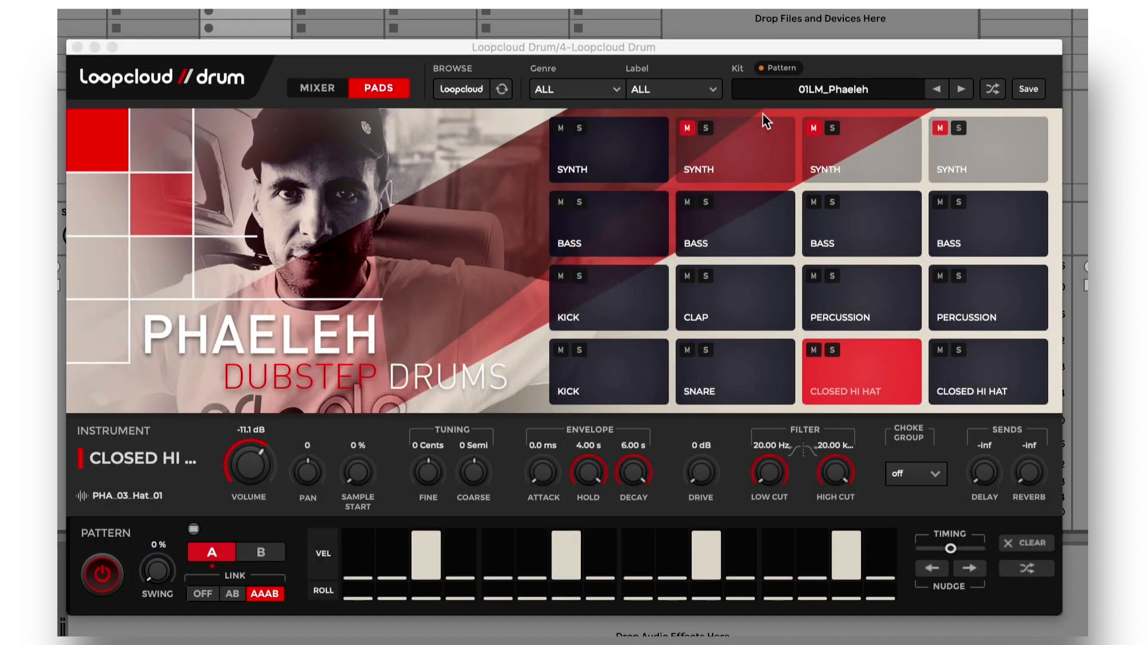
Step: Load the 01LM_Breakage kit
left_click(855, 92)
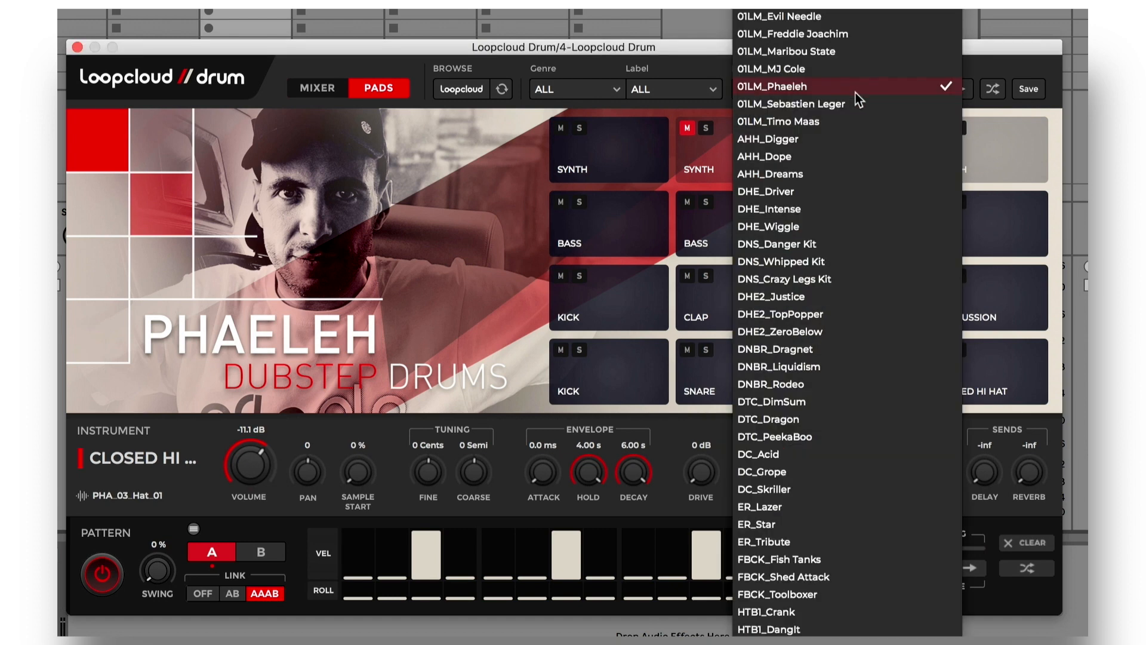
left_click(862, 57)
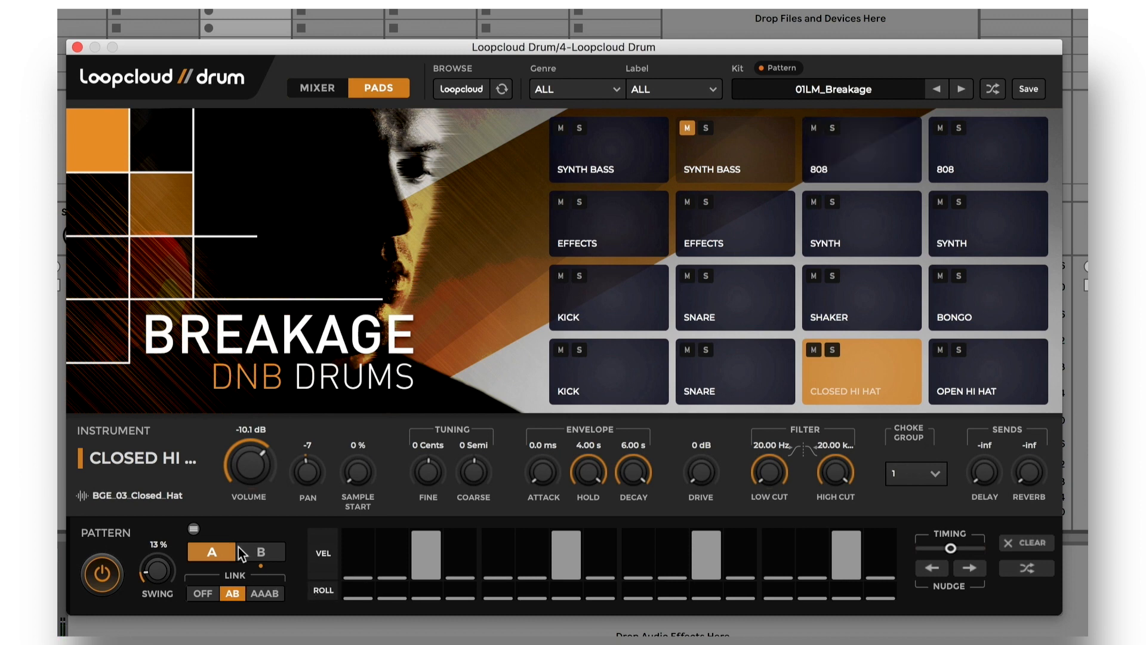
Step: Clear all of the kit's A and B patterns and set pattern linking to OFF
left_click(193, 529)
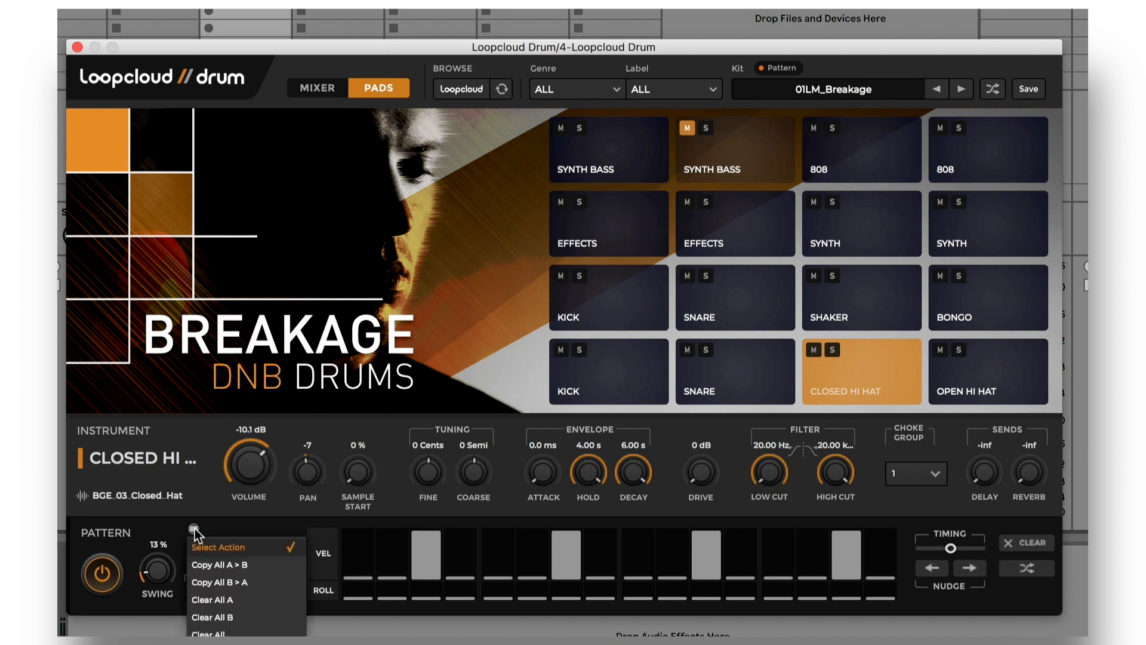
left_click(224, 632)
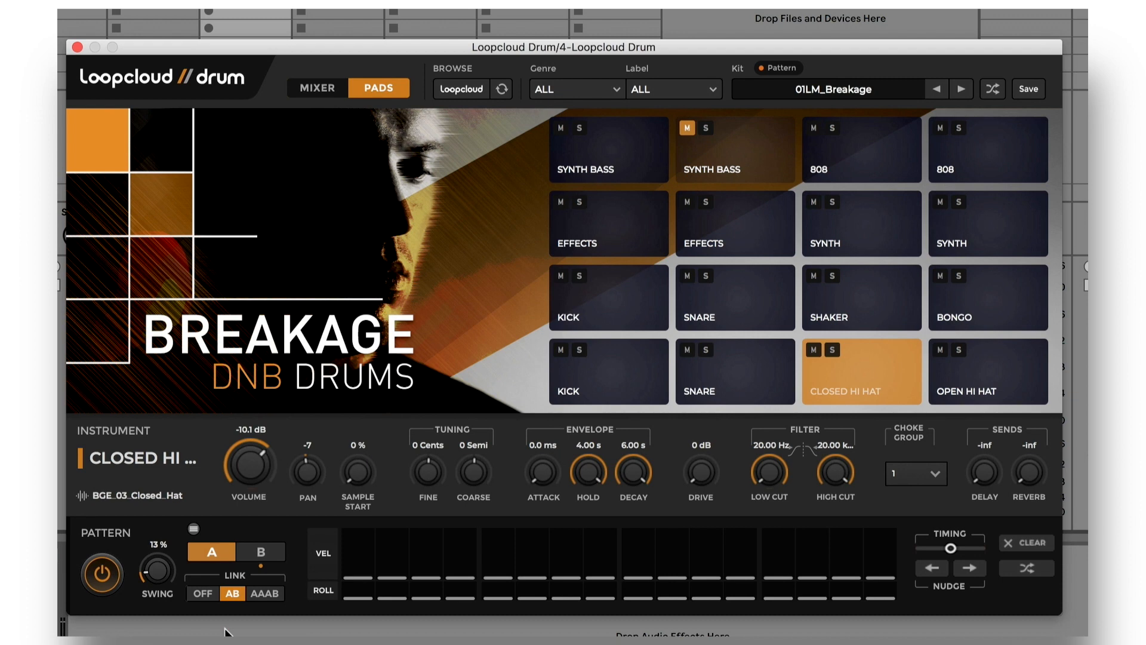
left_click(206, 596)
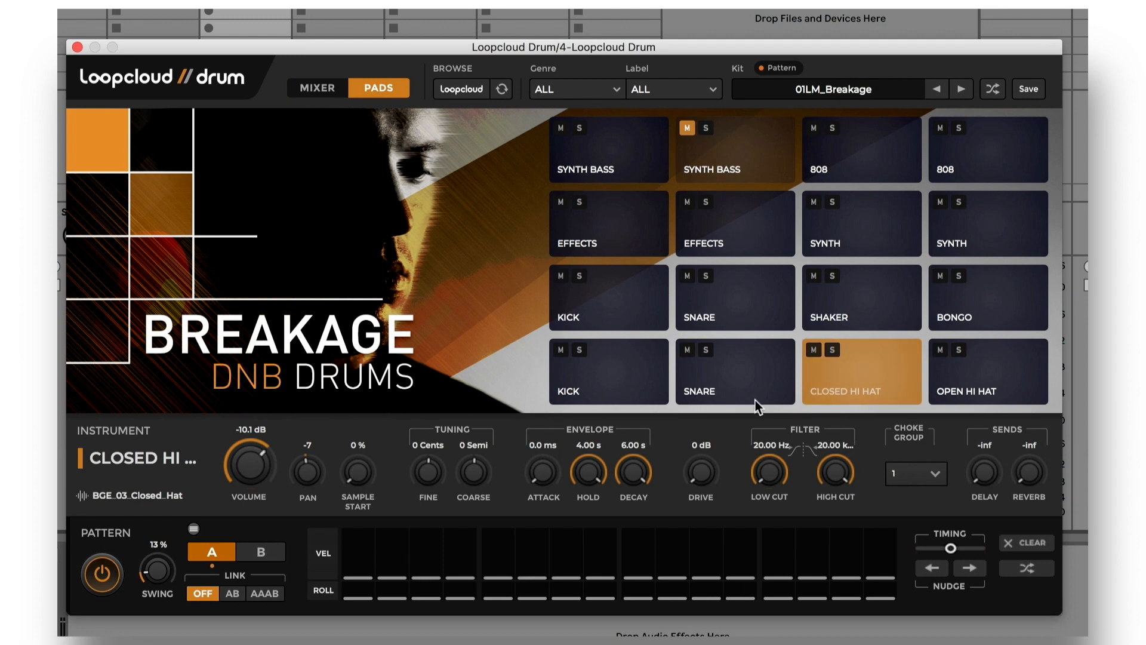
Step: Audition the kick and snare pads of the lowest pad row, and place a full-velocity kick hit on step 1 of pattern A
left_click(744, 382)
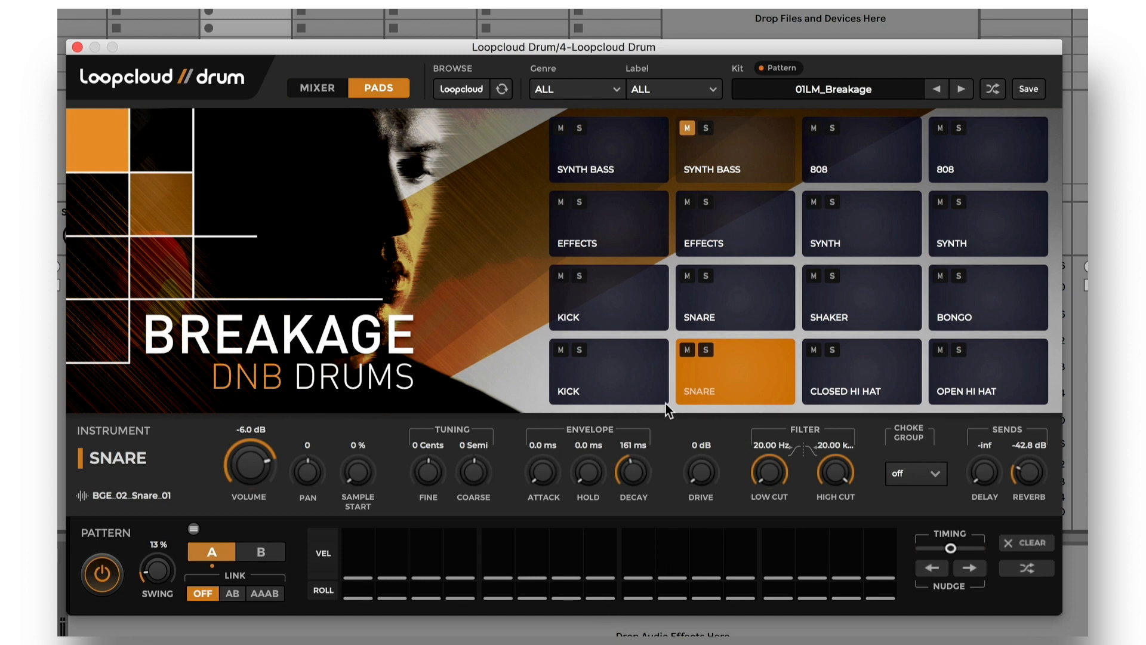
left_click(618, 388)
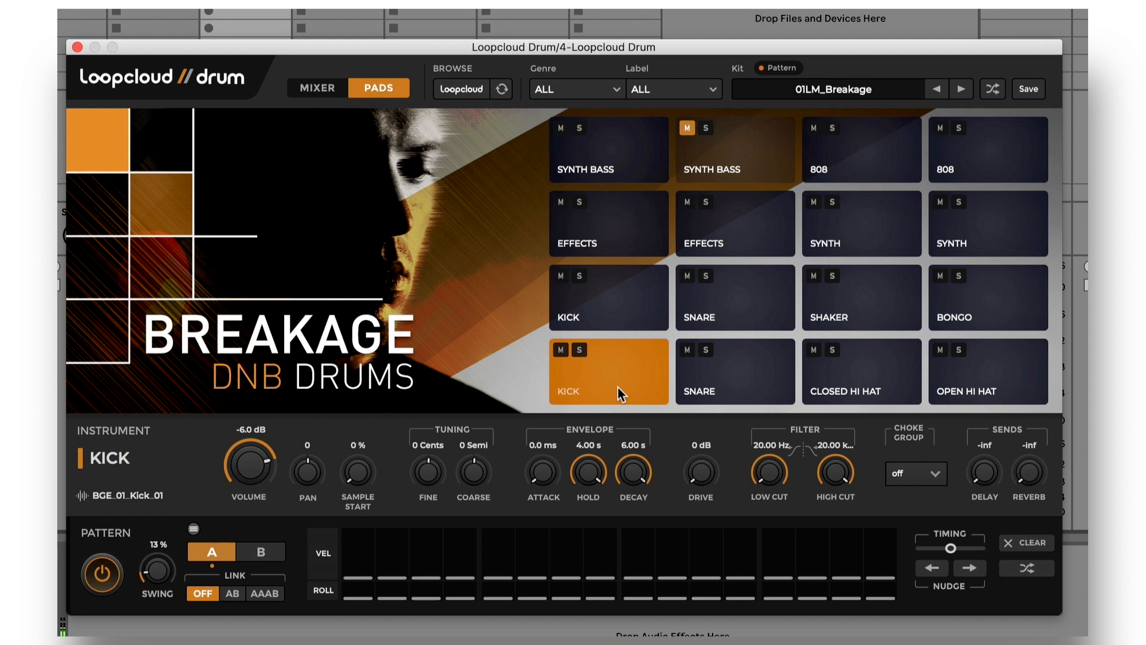
left_click(733, 382)
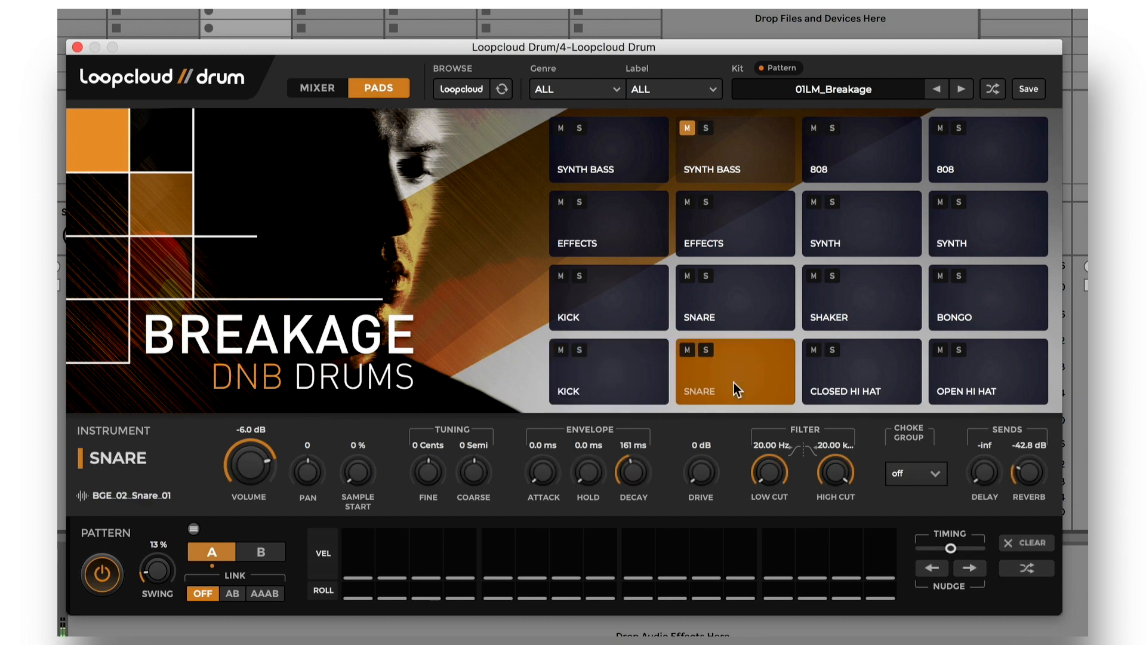
left_click(609, 378)
left_click(351, 563)
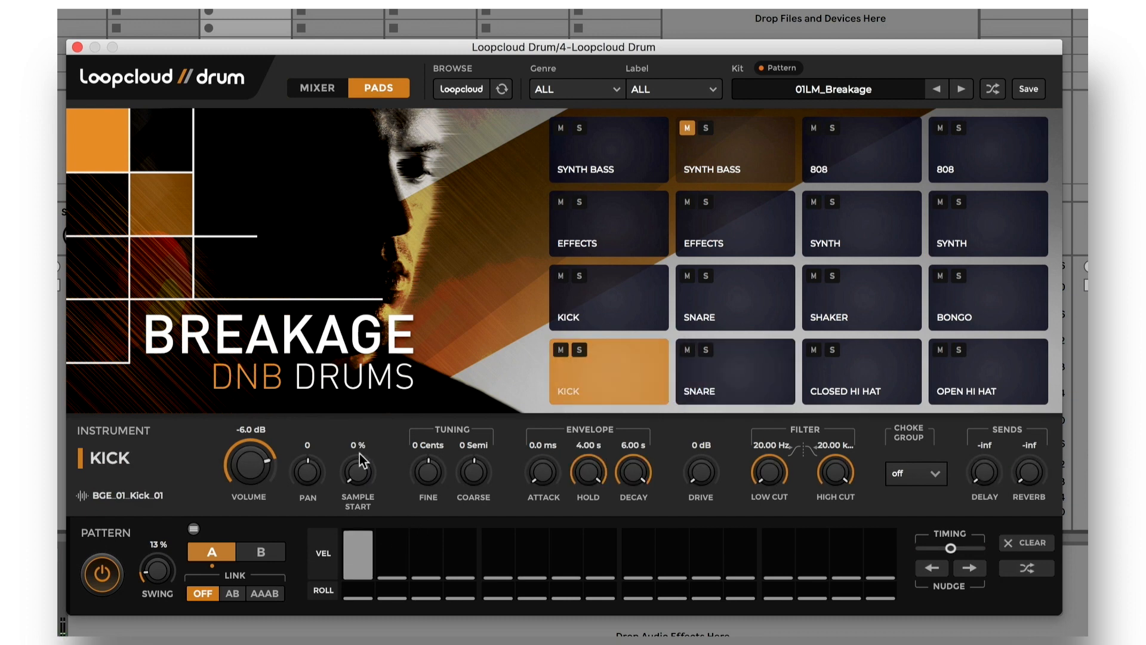
Step: Program the lowest-row snare with a full-velocity hit on step 9 and softer hits on steps 14 and 15
left_click(752, 376)
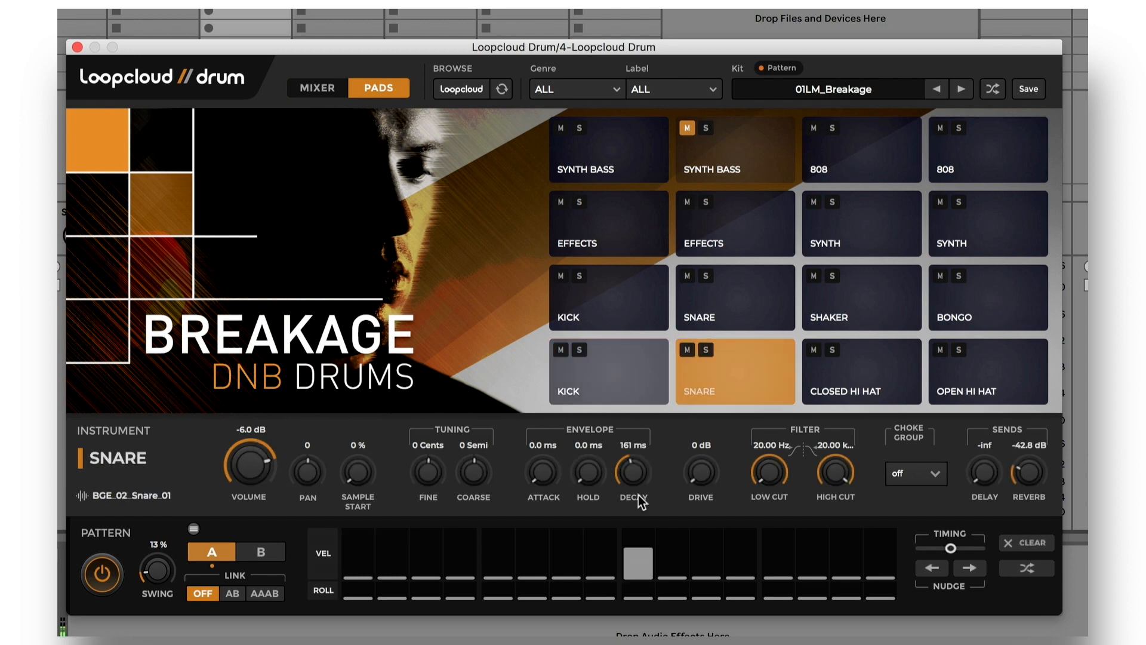
left_click(638, 557)
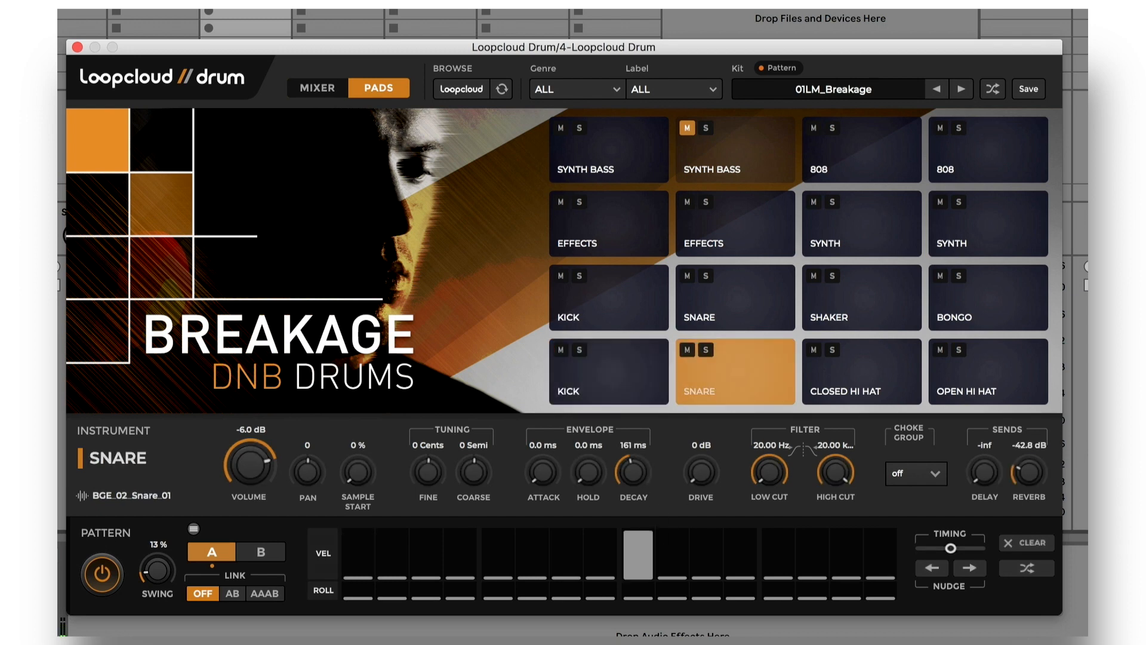
left_click(814, 533)
left_click(845, 533)
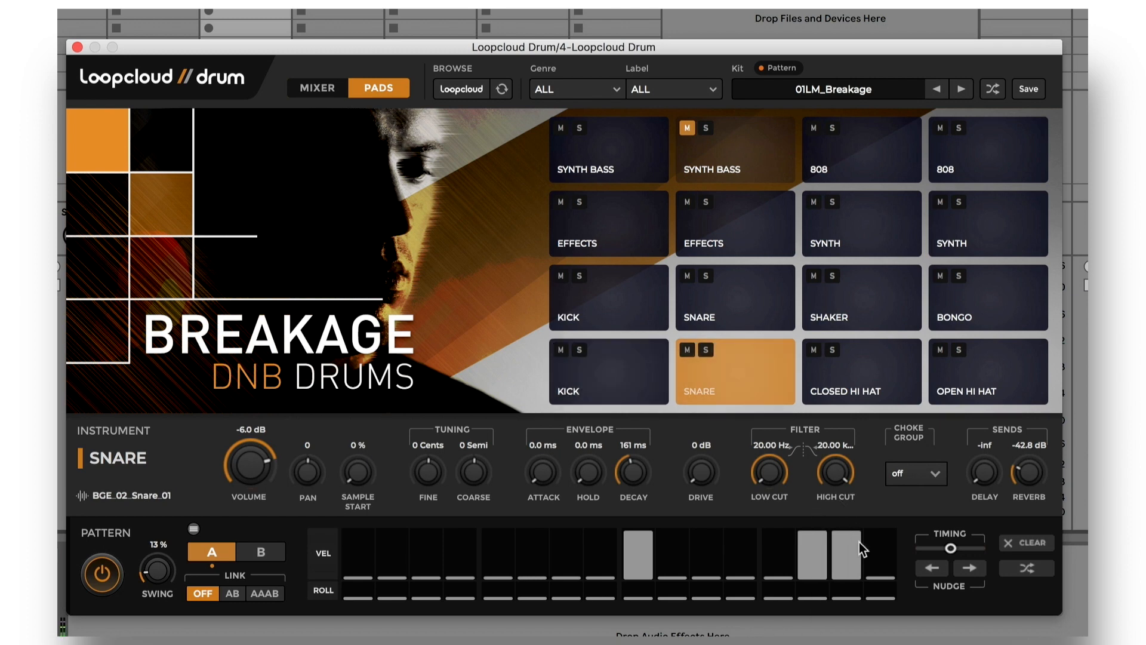
left_click(820, 536)
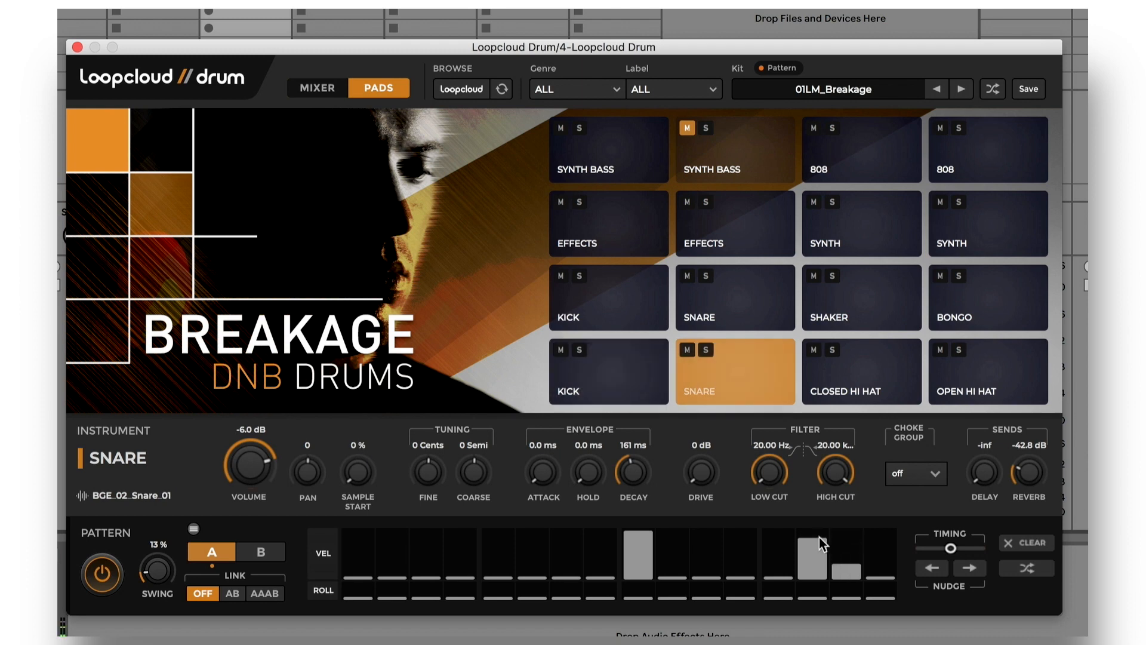
left_click(847, 569)
left_click(821, 543)
Step: Program closed hi-hat hits at varied velocities on steps 2, 4 to 8, 10, 12 and 13
left_click(885, 371)
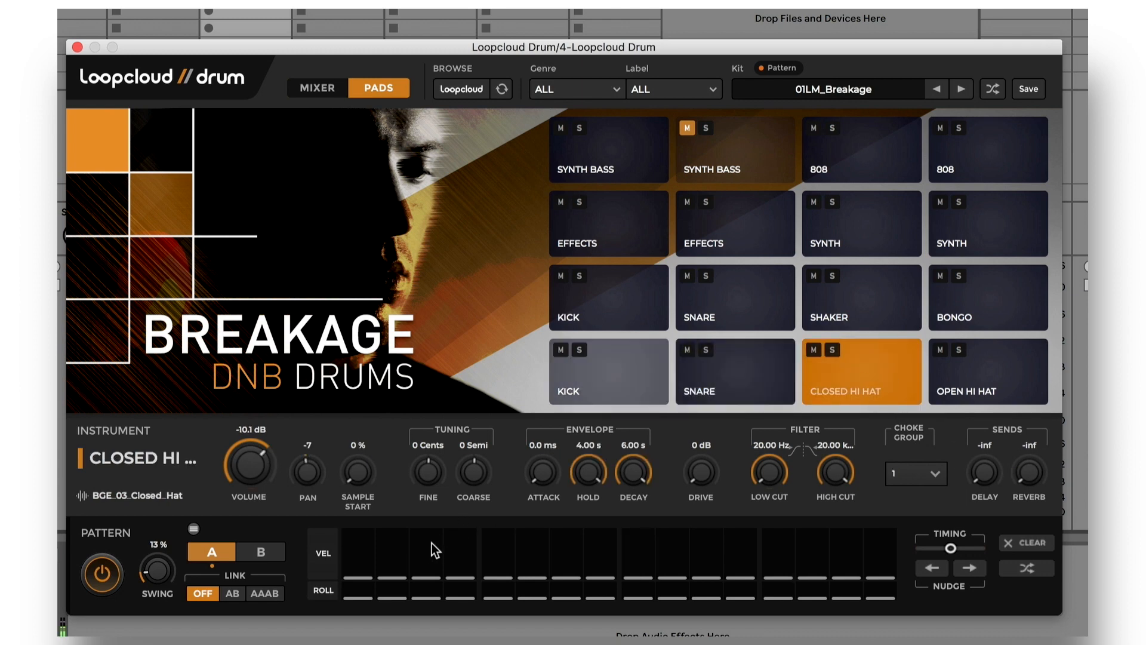
left_click(397, 548)
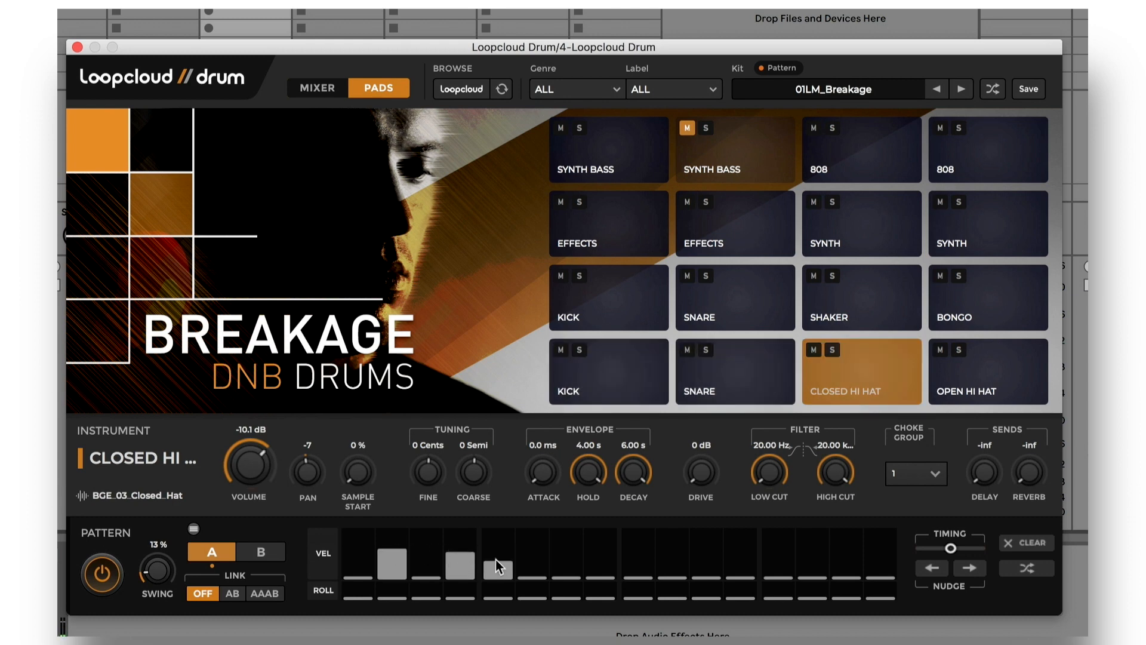
mouse_move(495, 560)
left_mouse_down()
mouse_move(603, 547)
mouse_move(534, 554)
mouse_move(540, 542)
mouse_move(561, 555)
left_mouse_up()
left_click(682, 556)
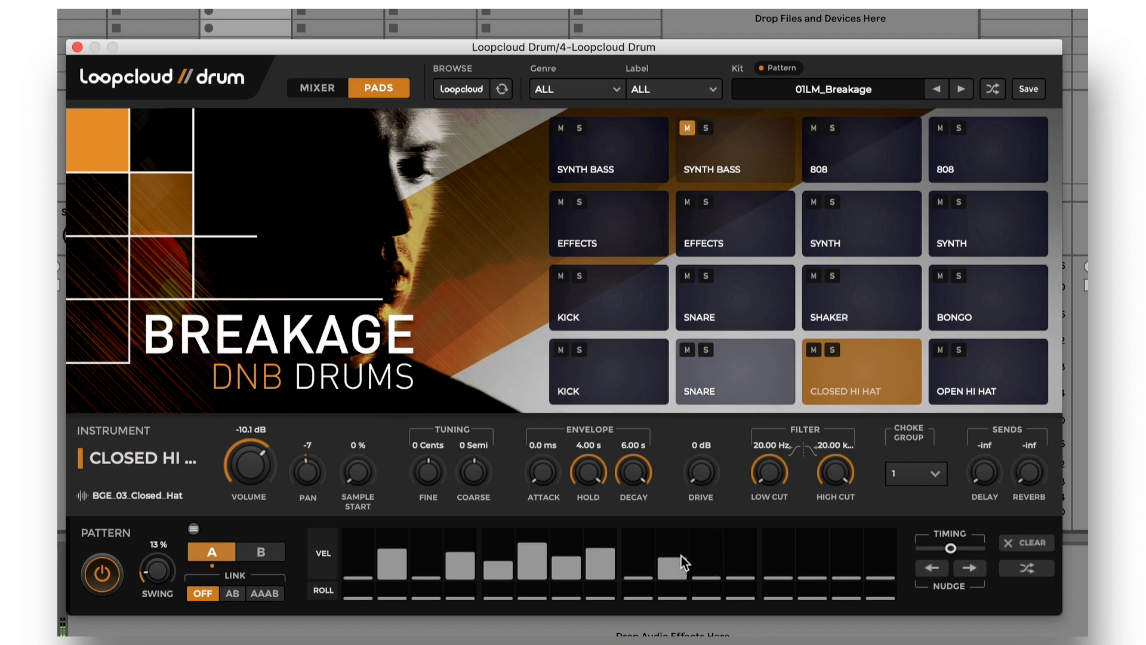
left_click(742, 555)
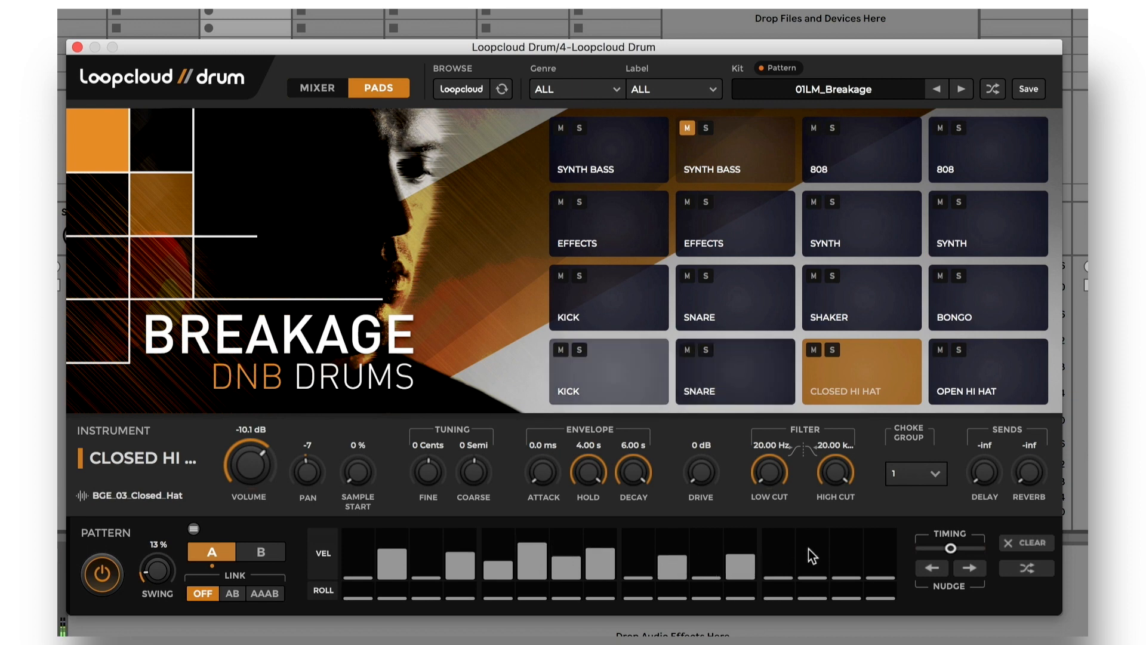
left_click(789, 545)
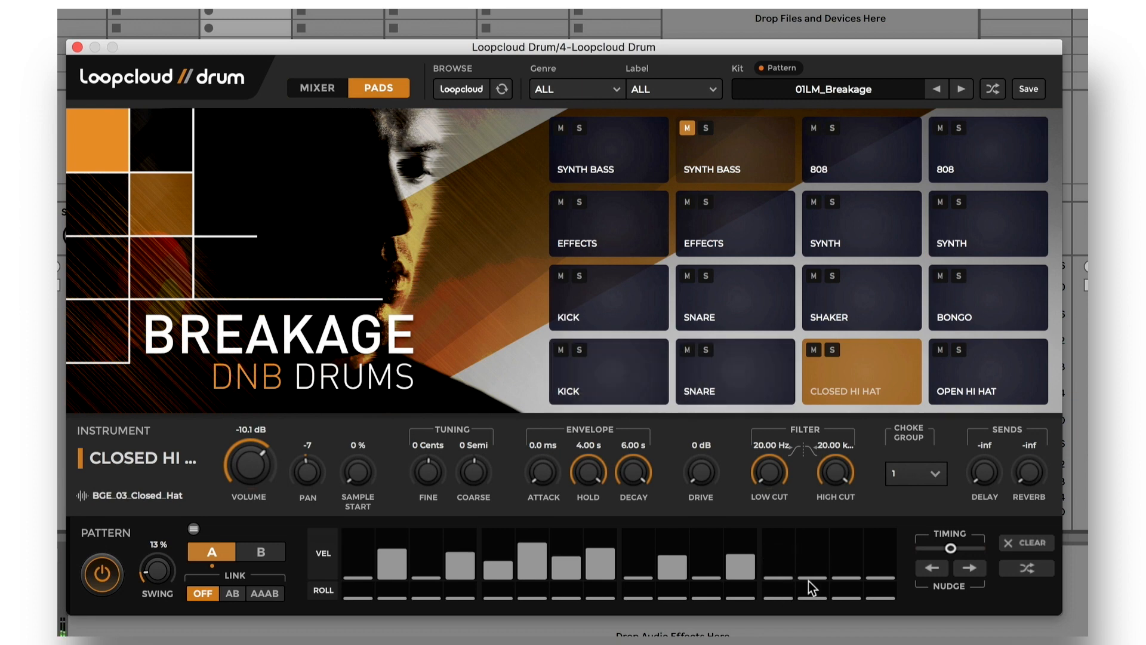
left_click_drag(780, 548, 782, 559)
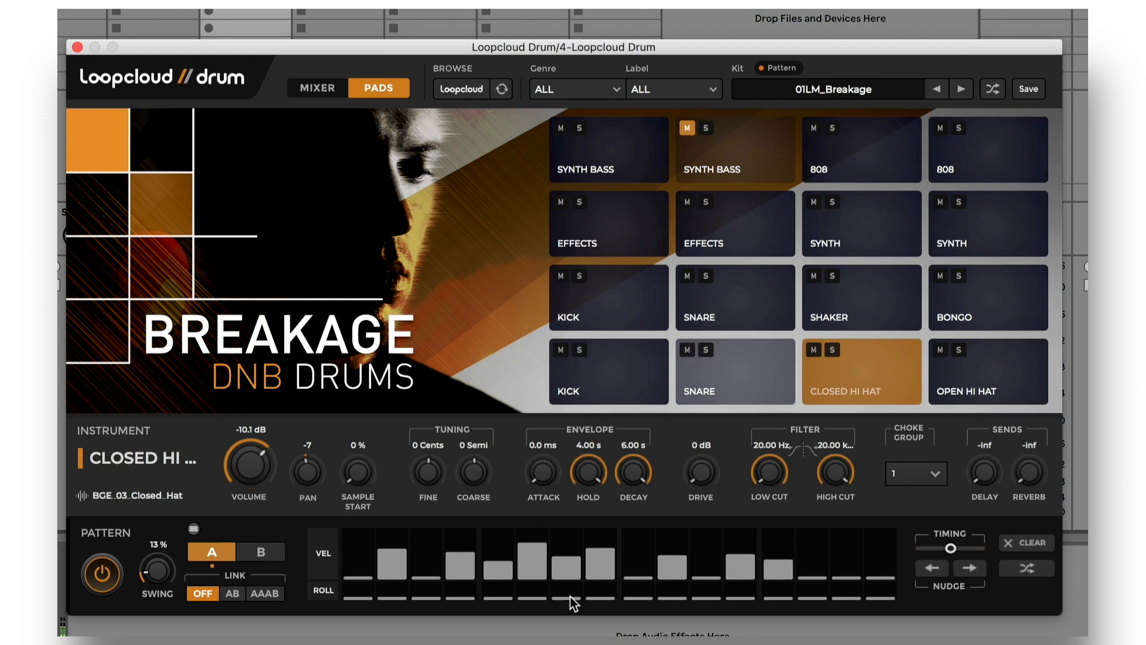
Step: Give the closed hi-hat's step 8 a double roll, and replace its step 12 hit with a quiet hit on step 11
left_click(601, 595)
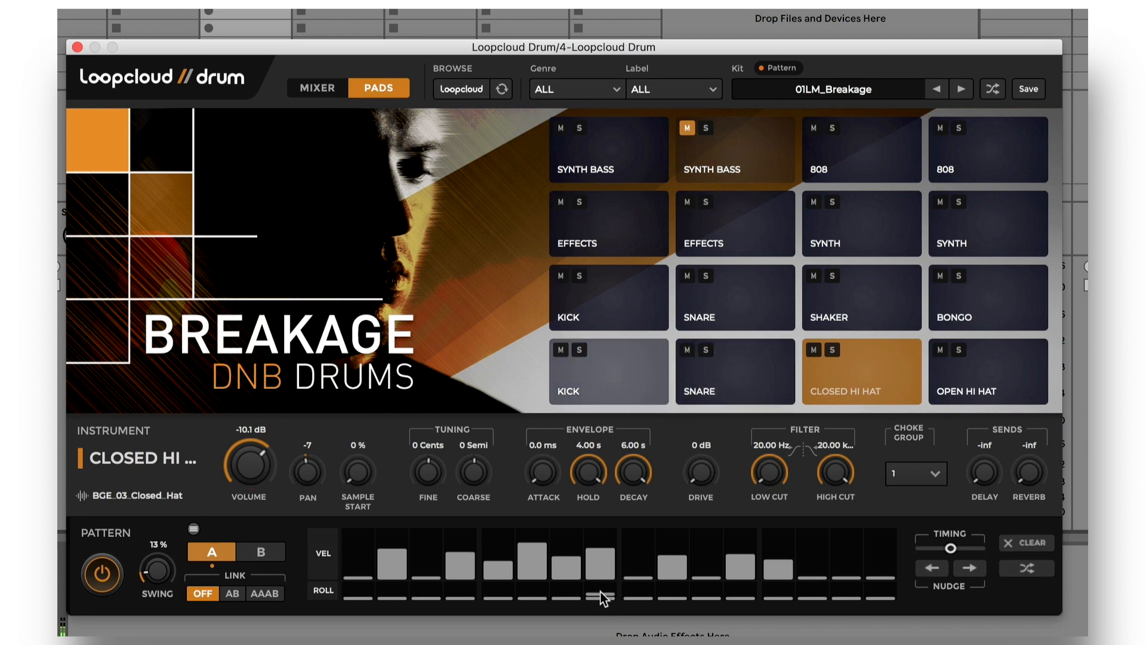
left_click(602, 593)
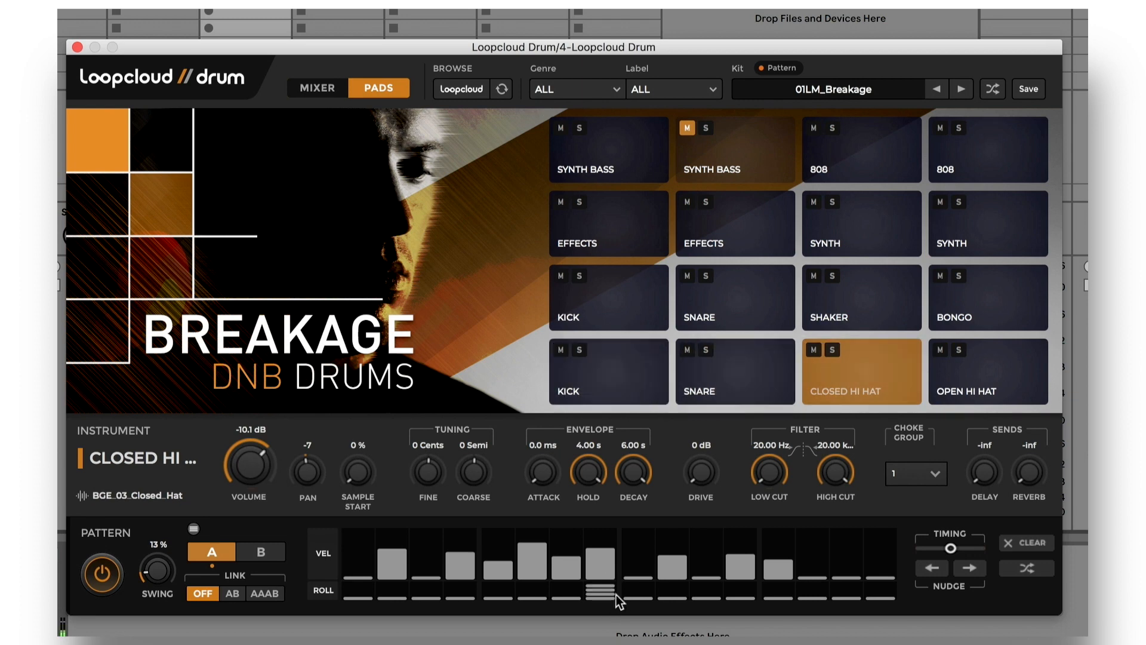
left_click(541, 595)
left_click(542, 595)
left_click_drag(706, 567, 741, 578)
Step: Solo the closed hi-hat and shorten its envelope to 0.0 ms hold and 34.2 ms decay
left_click(834, 350)
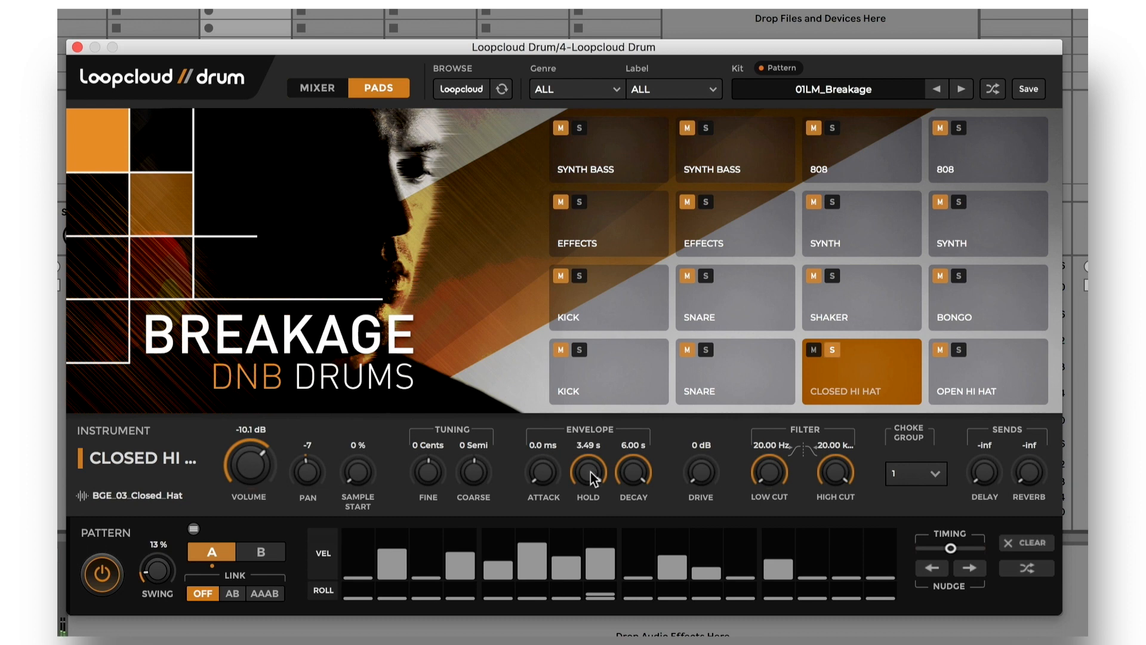
mouse_move(589, 471)
left_mouse_down()
mouse_move(595, 532)
mouse_move(595, 473)
left_mouse_up()
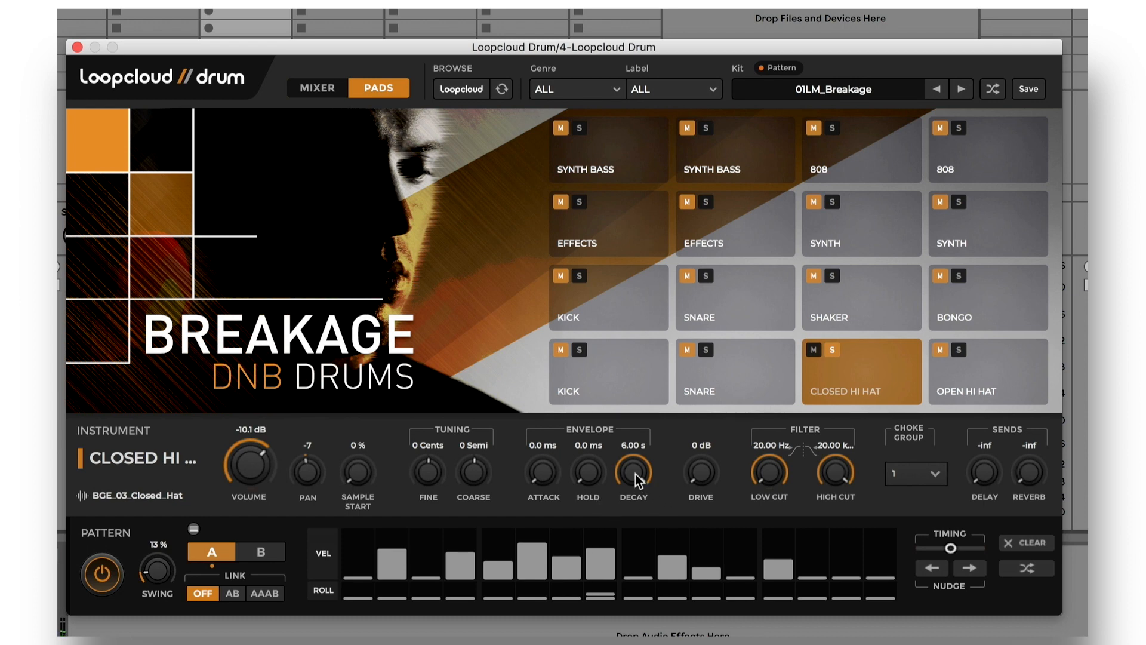
left_click_drag(635, 465, 651, 486)
Step: Set the closed hi-hat's coarse tuning to 5 semitones and its low cut to 1.03 kHz, ending with the pad unsoloed
left_click_drag(475, 472, 472, 525)
left_click_drag(770, 468, 767, 397)
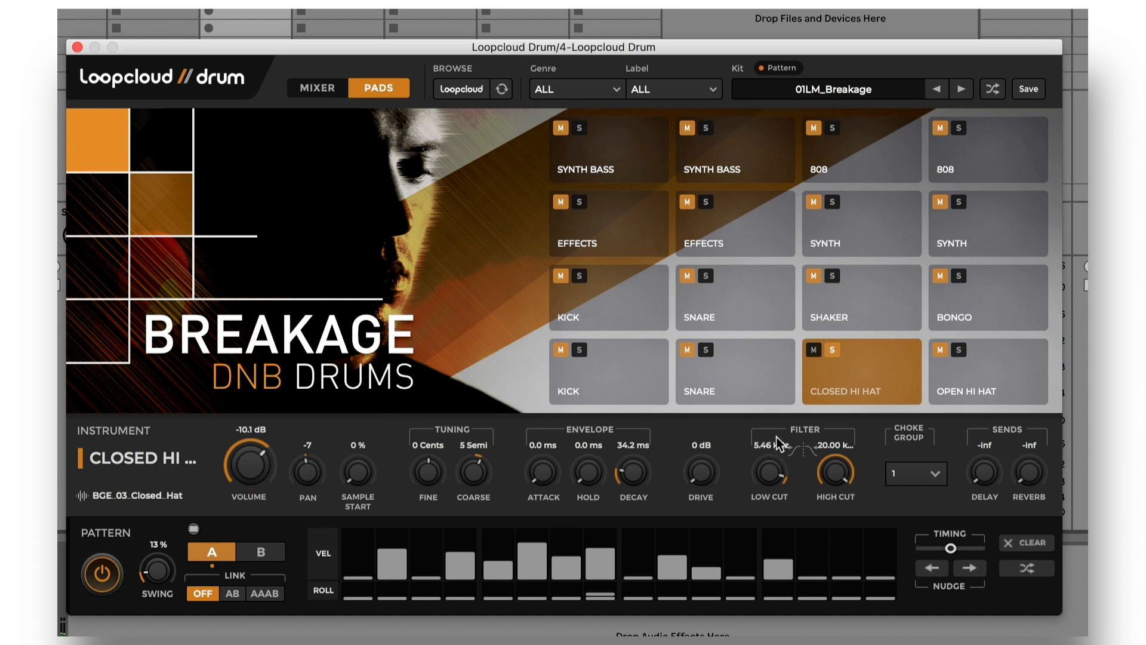
left_click_drag(777, 438, 764, 503)
left_click(877, 382)
left_click(833, 350)
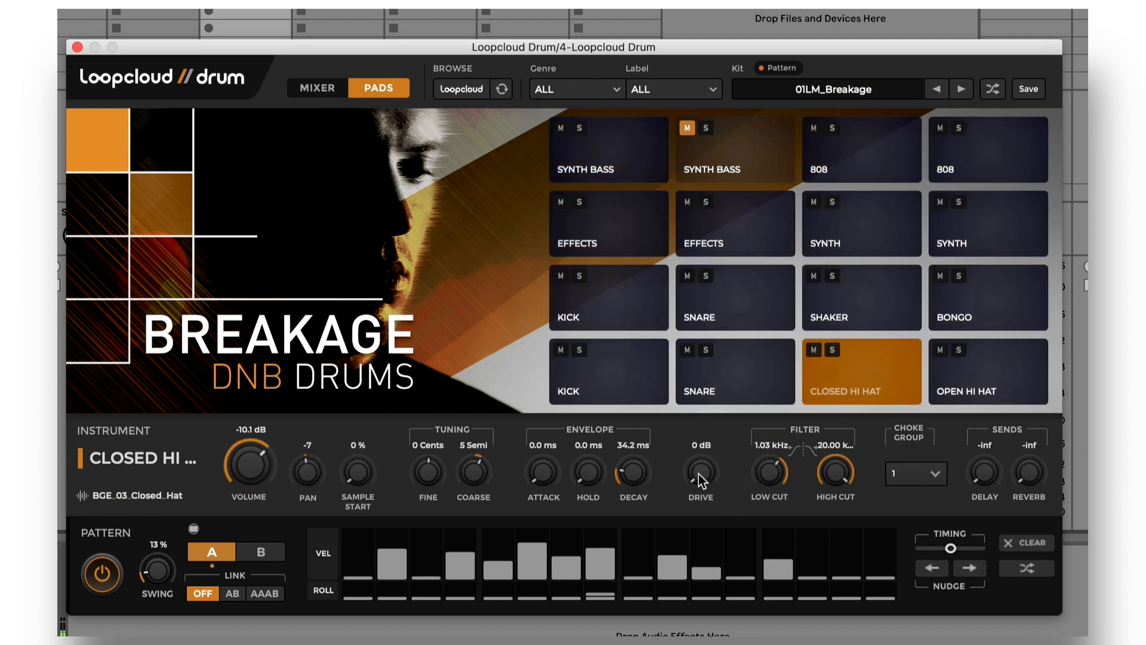
Step: Set the closed hi-hat's drive to 5 dB and its low cut to 575.4 Hz
left_click_drag(698, 474, 695, 464)
left_click_drag(705, 462, 704, 479)
left_click_drag(788, 476, 943, 494)
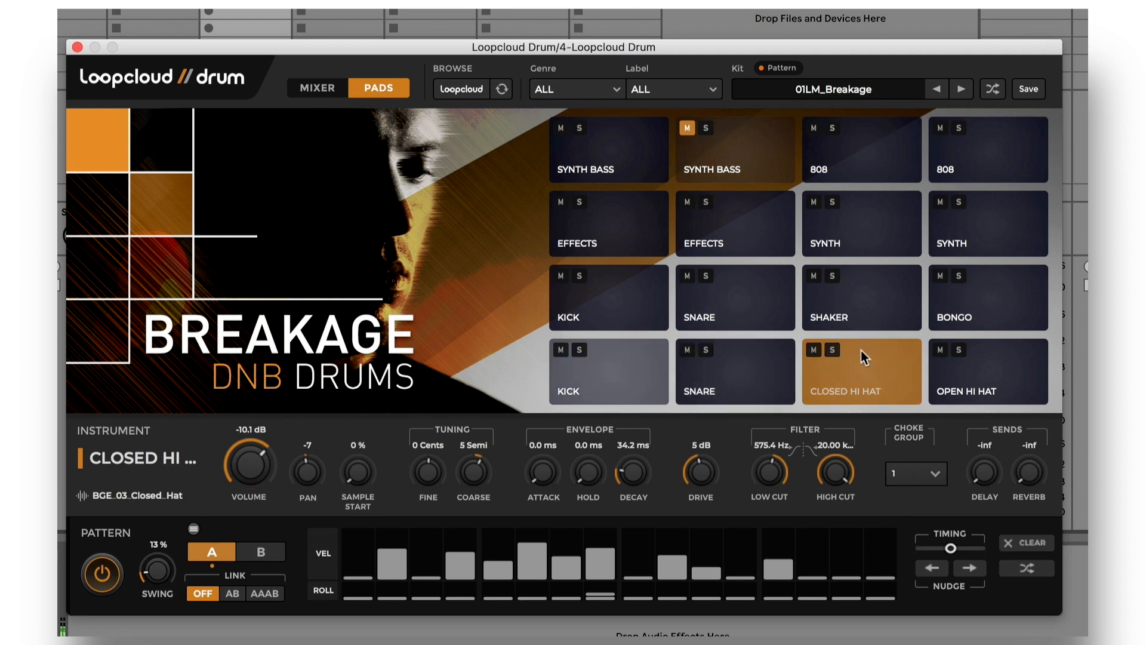
Step: Solo the closed and open hi-hats, and place a full-velocity open hi-hat hit on step 14
left_click(834, 350)
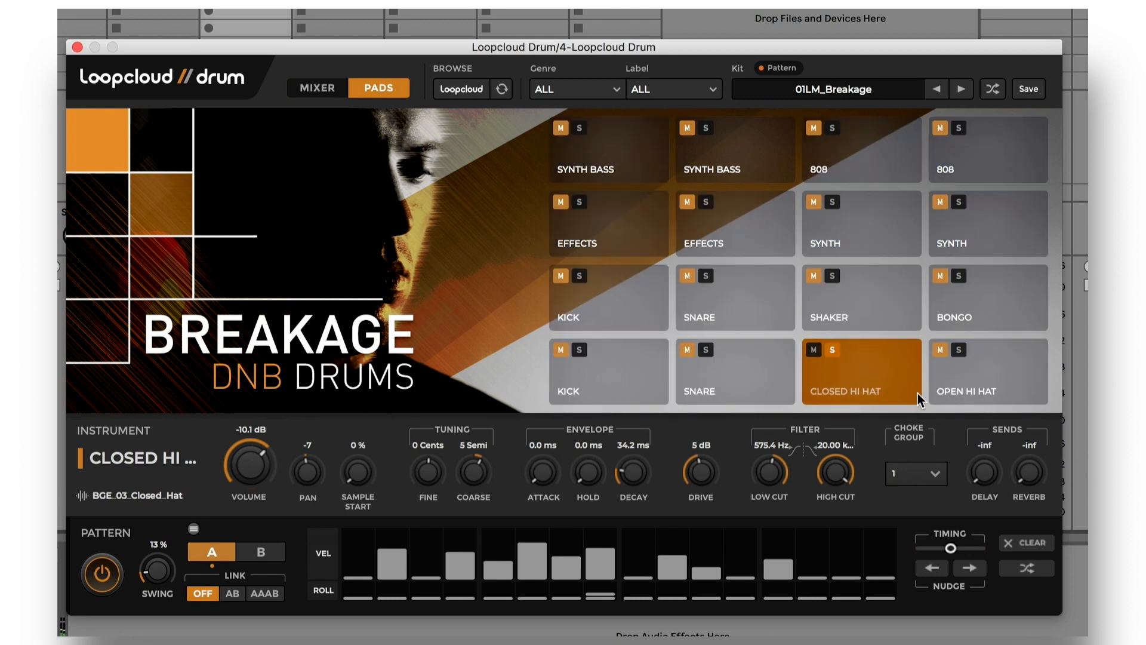
left_click(986, 392)
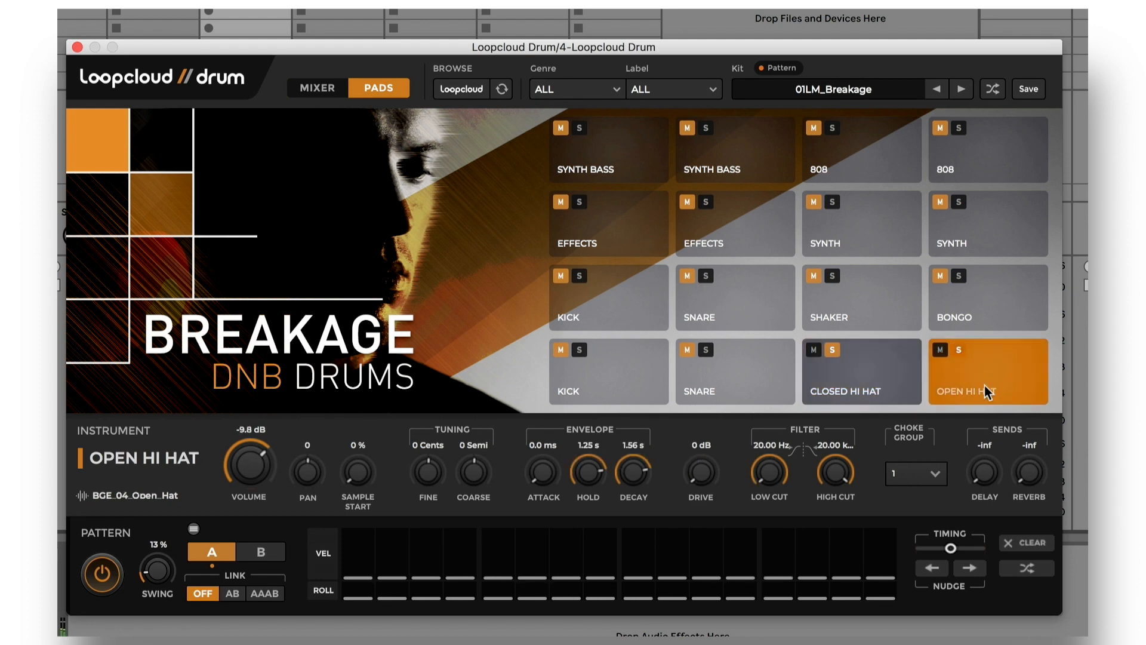
left_click(818, 548)
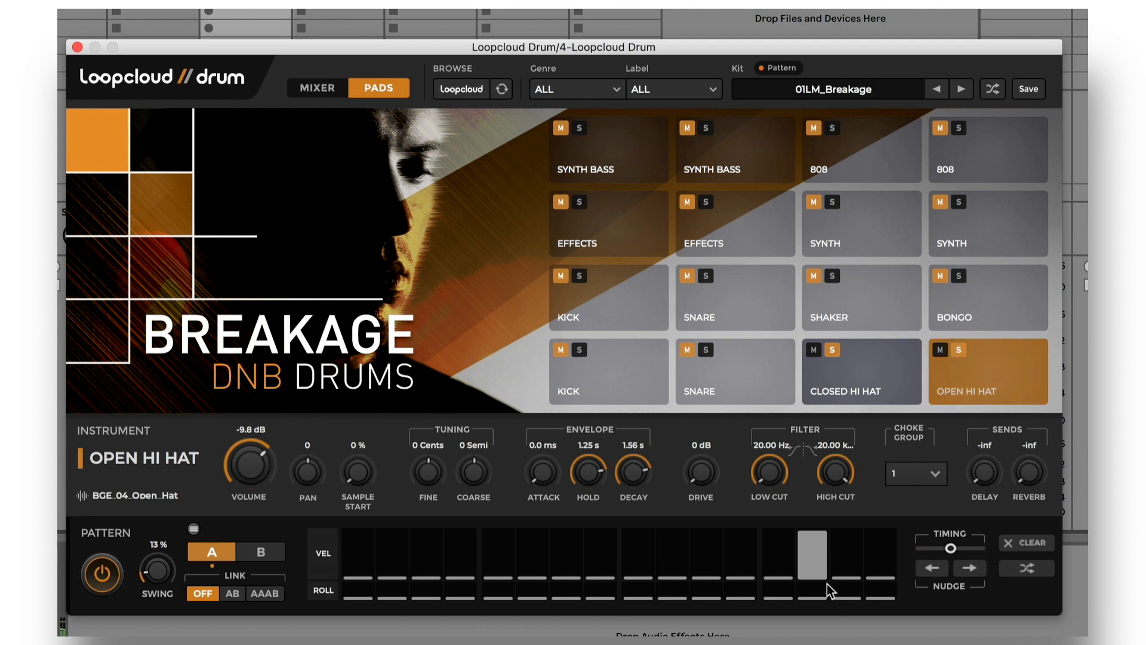
Step: Add a quiet closed hi-hat hit on step 15, and move the open hi-hat hit from step 14 to step 16
left_click(885, 379)
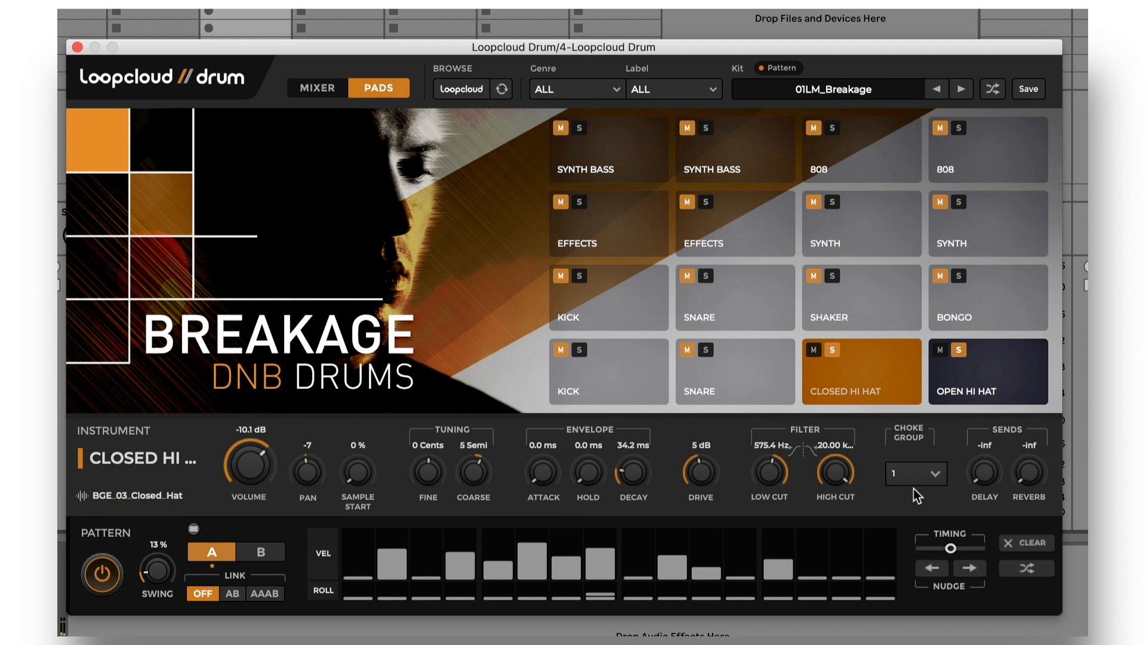
left_click(845, 549)
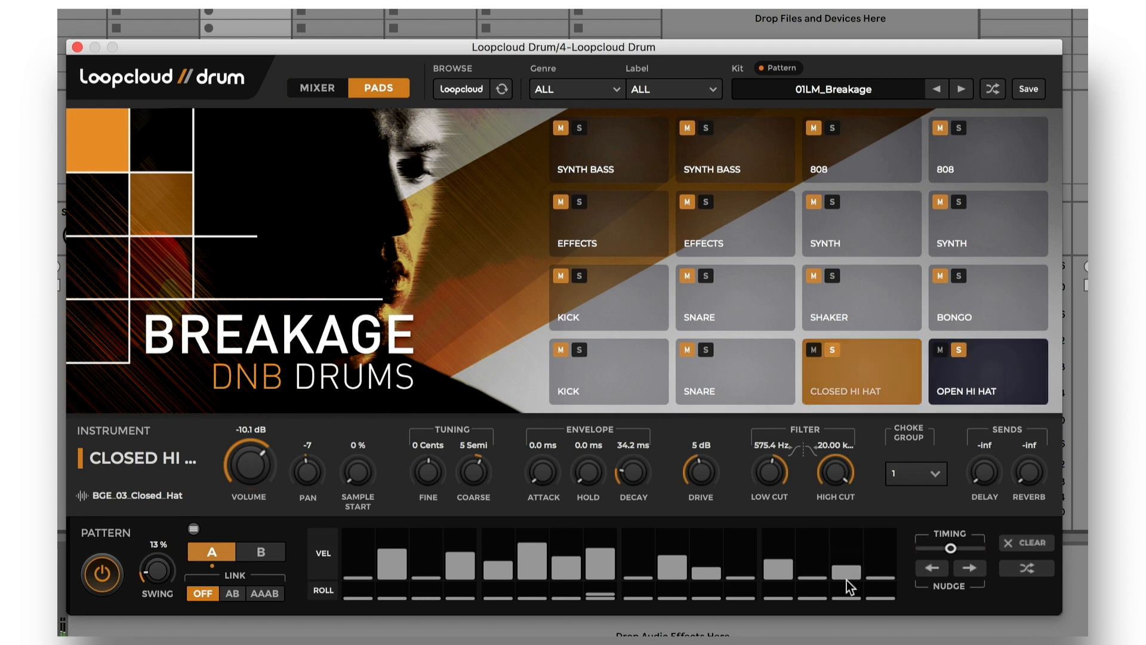
left_click(1000, 371)
left_click(823, 531)
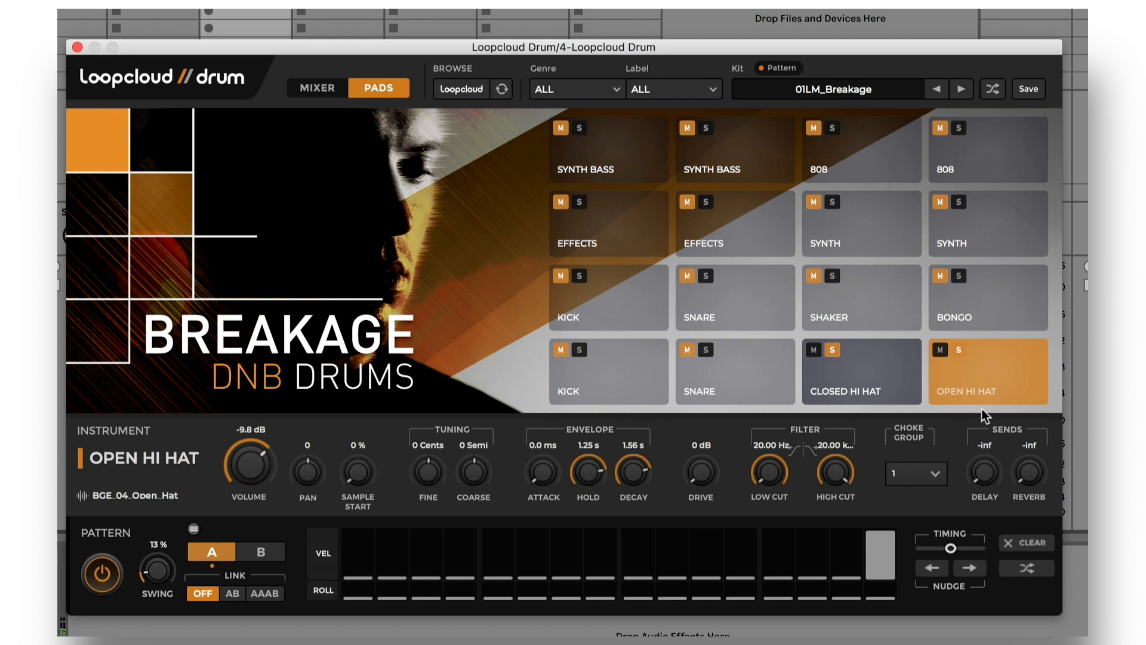
Step: Unsolo the hi-hats, and assign the open hi-hat and the kick in its row to choke group 2
left_click(834, 351)
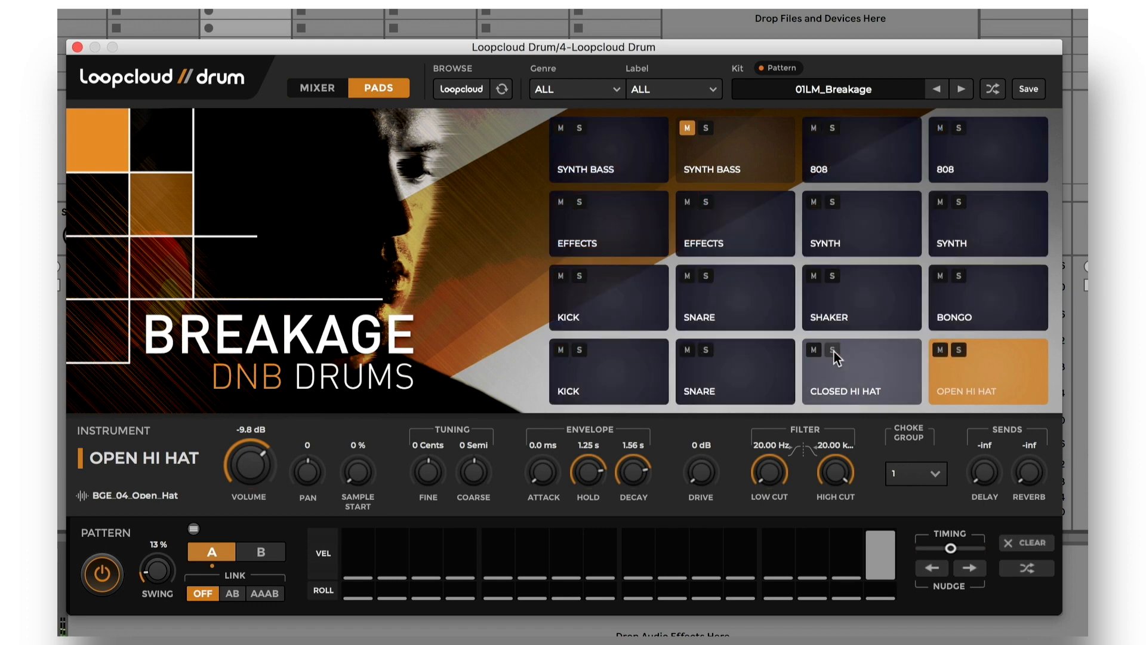
left_click(935, 472)
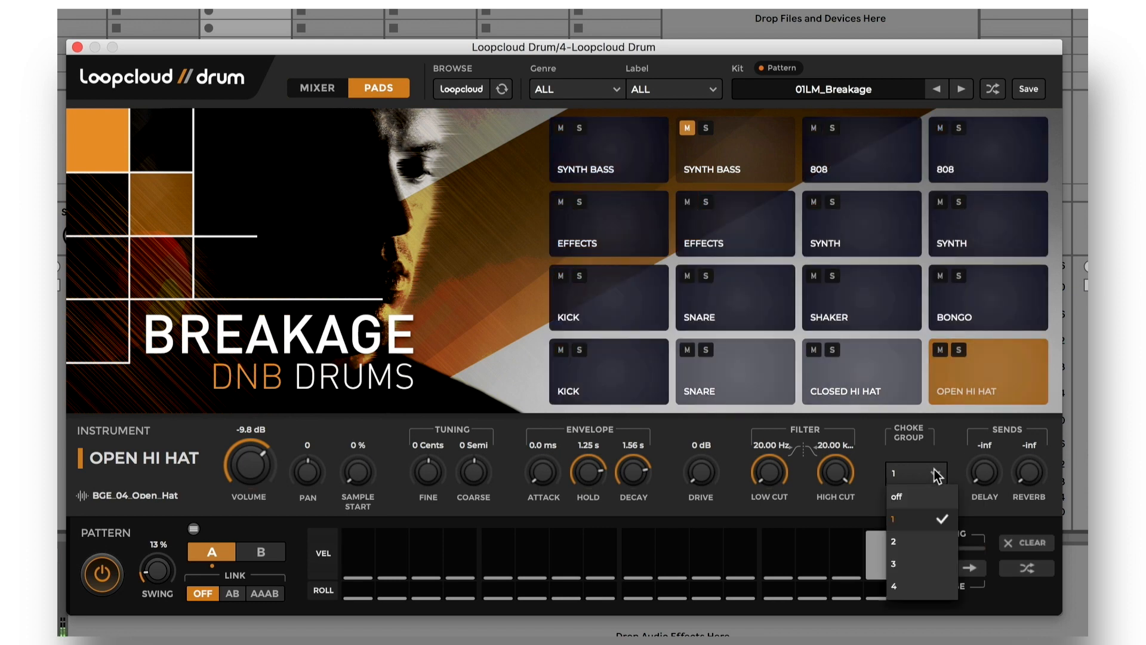
left_click(913, 546)
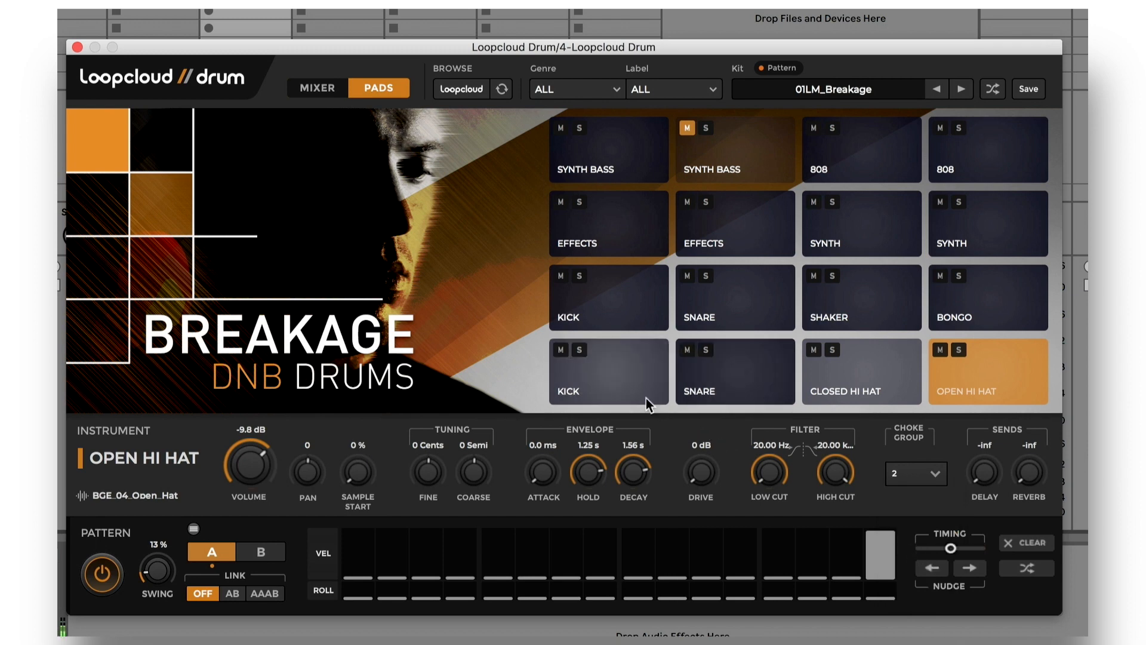
left_click(635, 387)
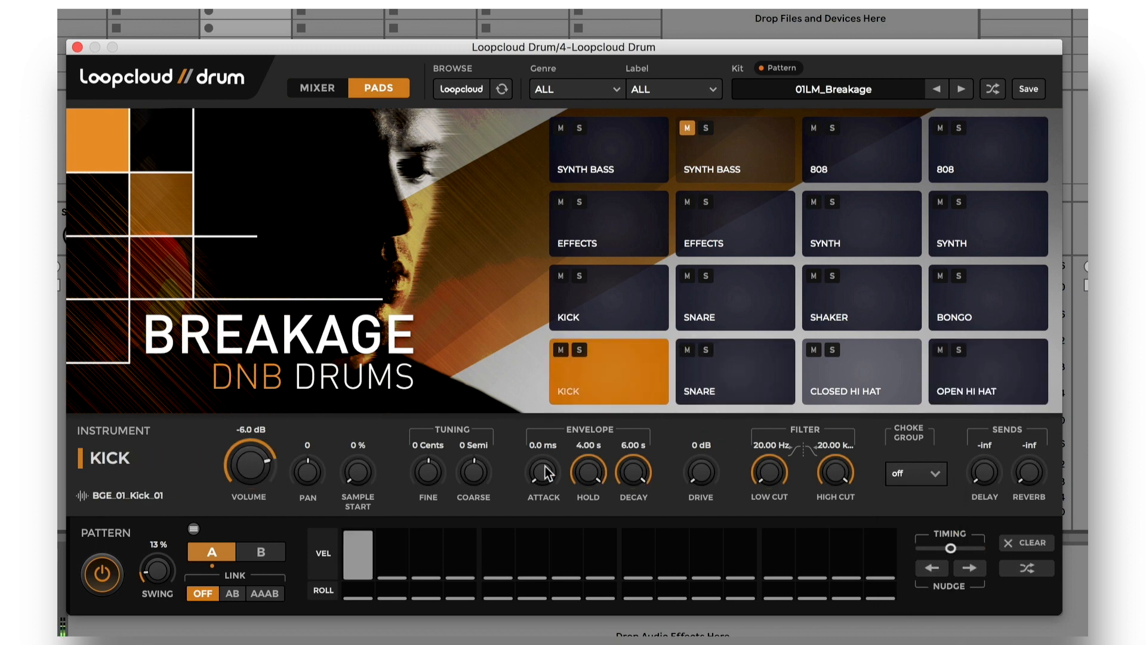
left_click(933, 475)
left_click(920, 542)
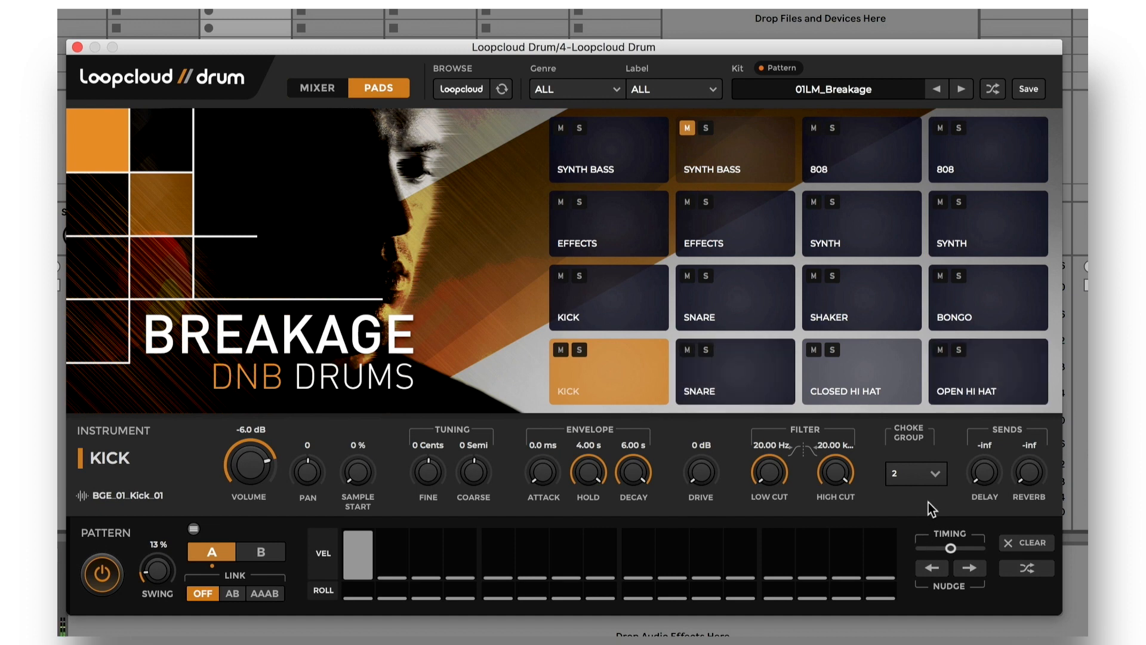
Step: Place full-velocity hits on steps 4, 7 and 11 for the first 808 pad
left_click(878, 153)
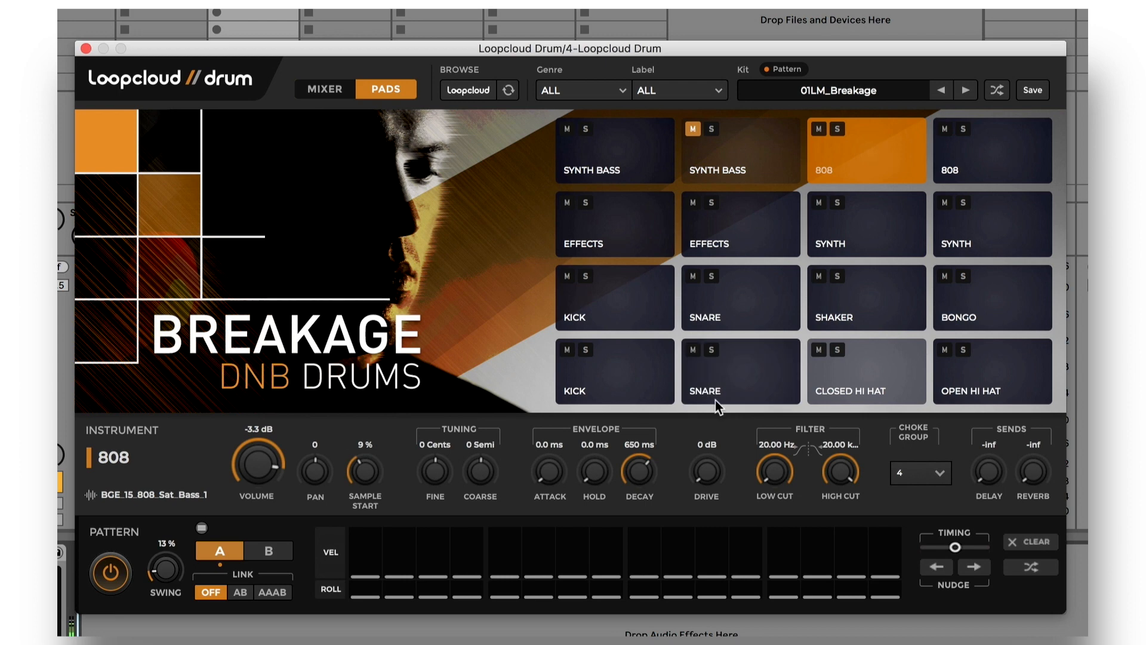
left_click(469, 537)
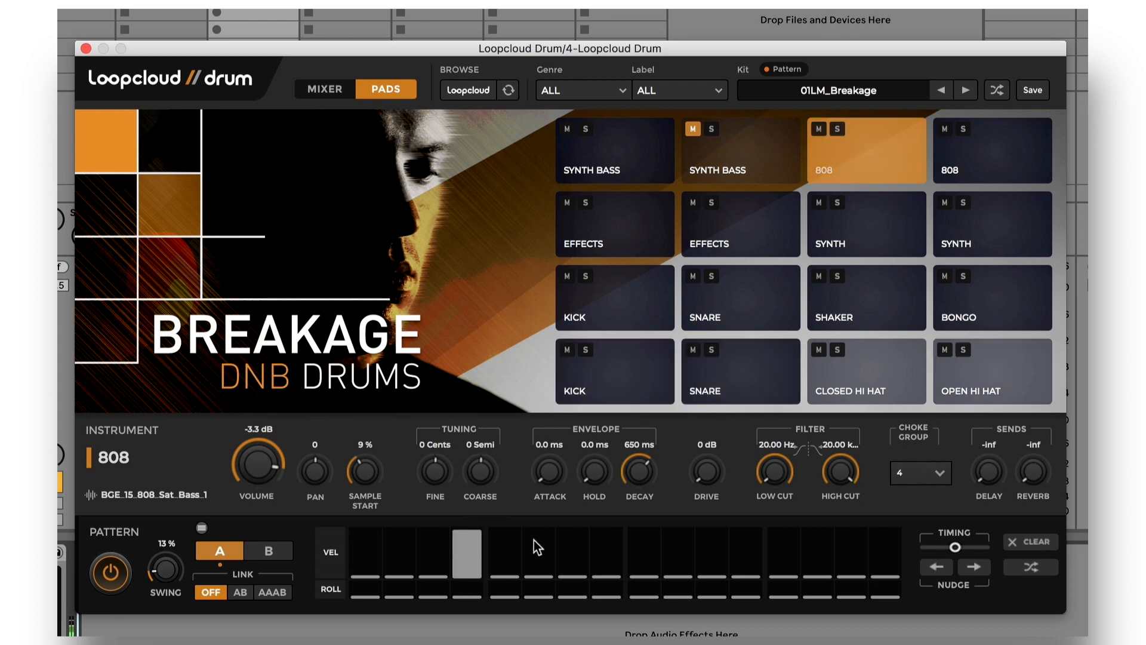
left_click(577, 562)
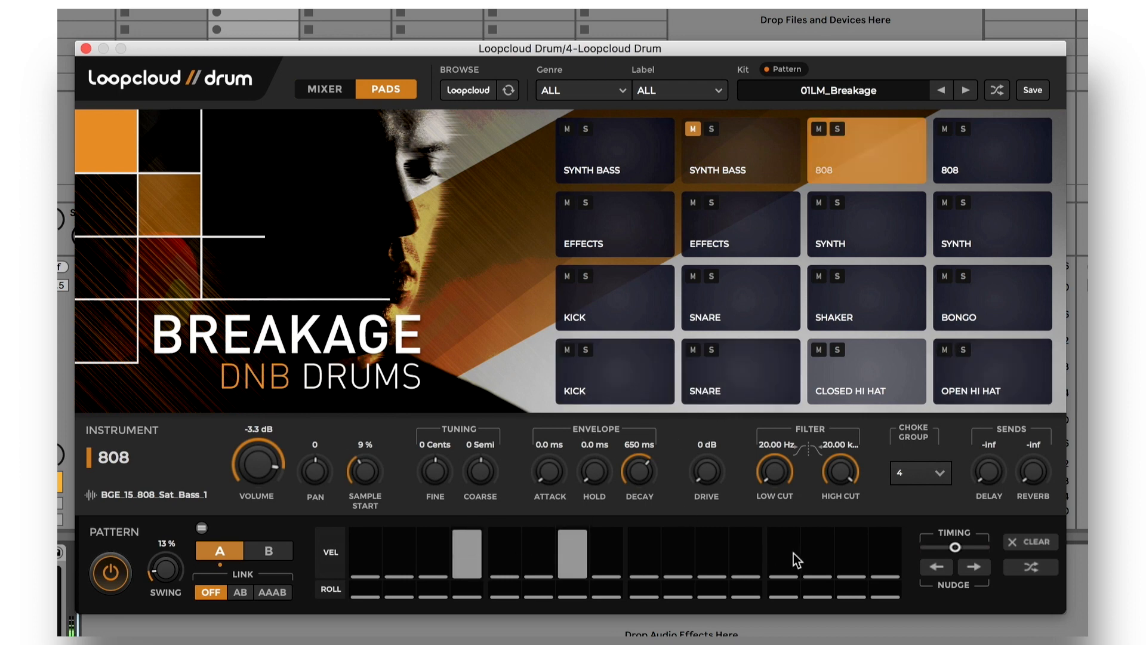
left_click(711, 564)
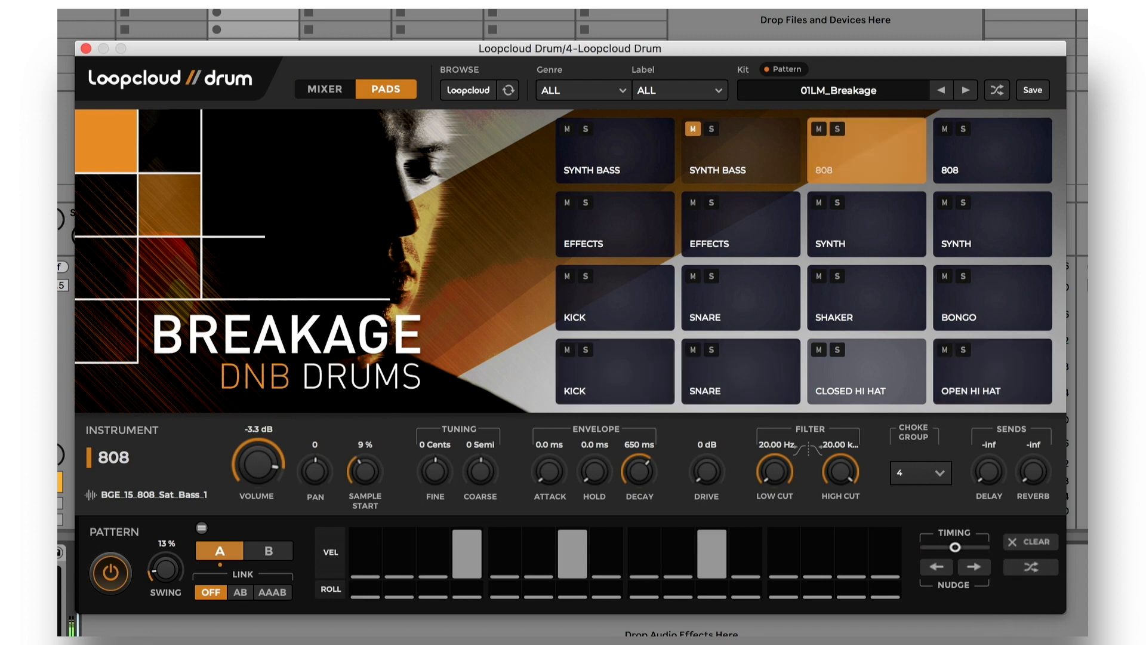
Step: Randomise the bongo's step pattern repeatedly until it is a sparse pattern of six hits without rolls
left_click(1002, 300)
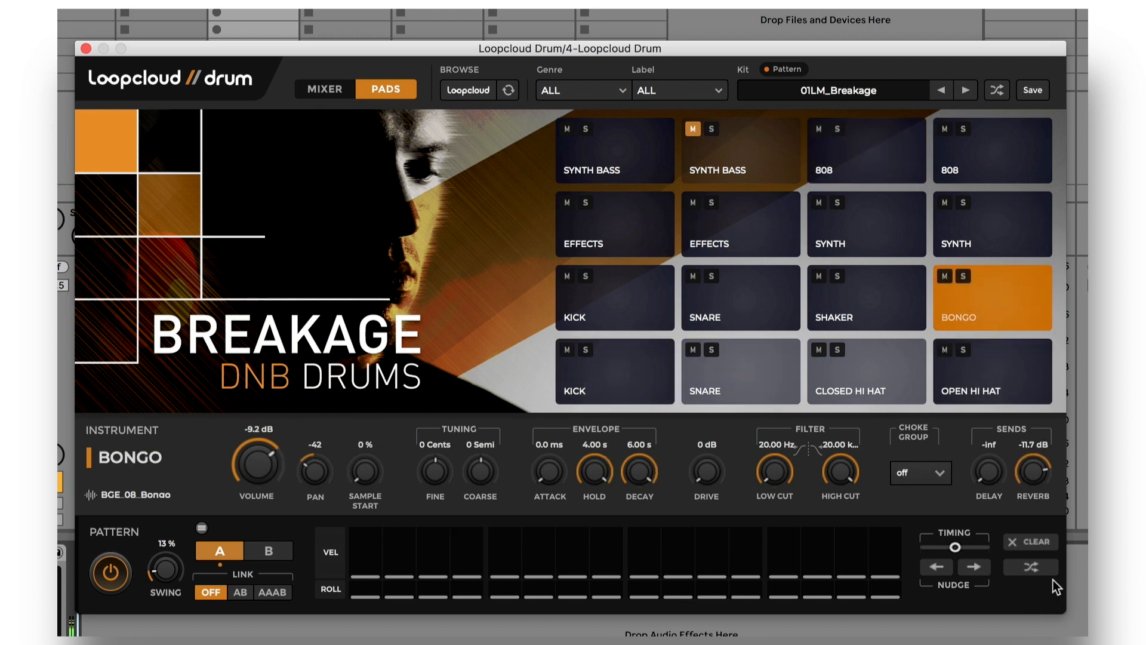
left_click(1023, 569)
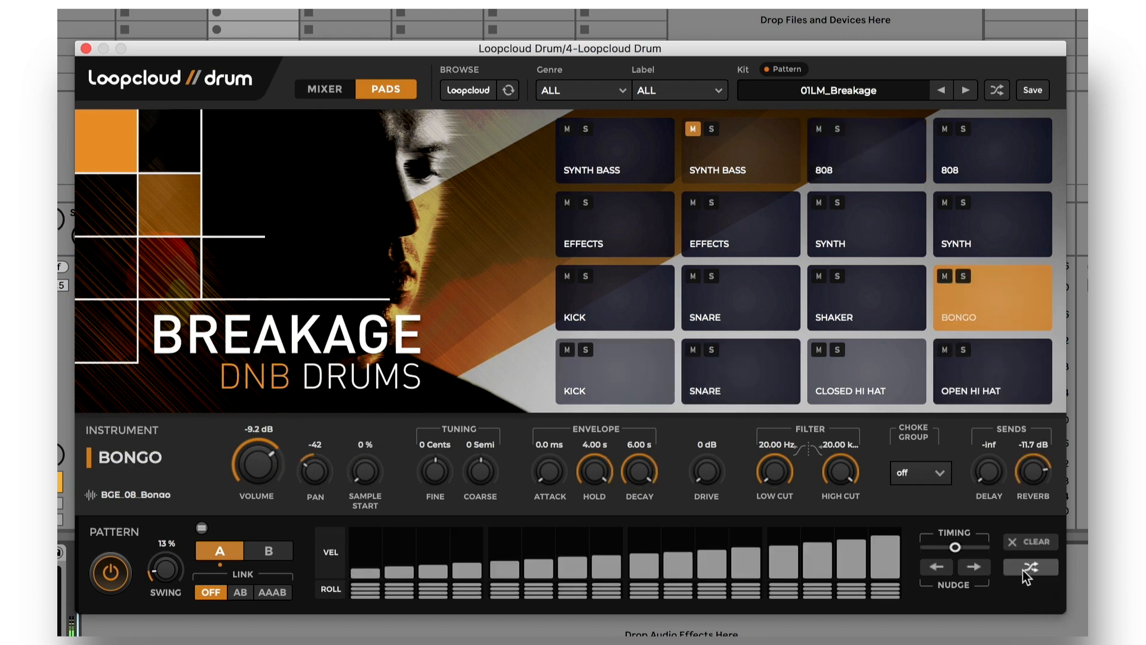
left_click(1022, 571)
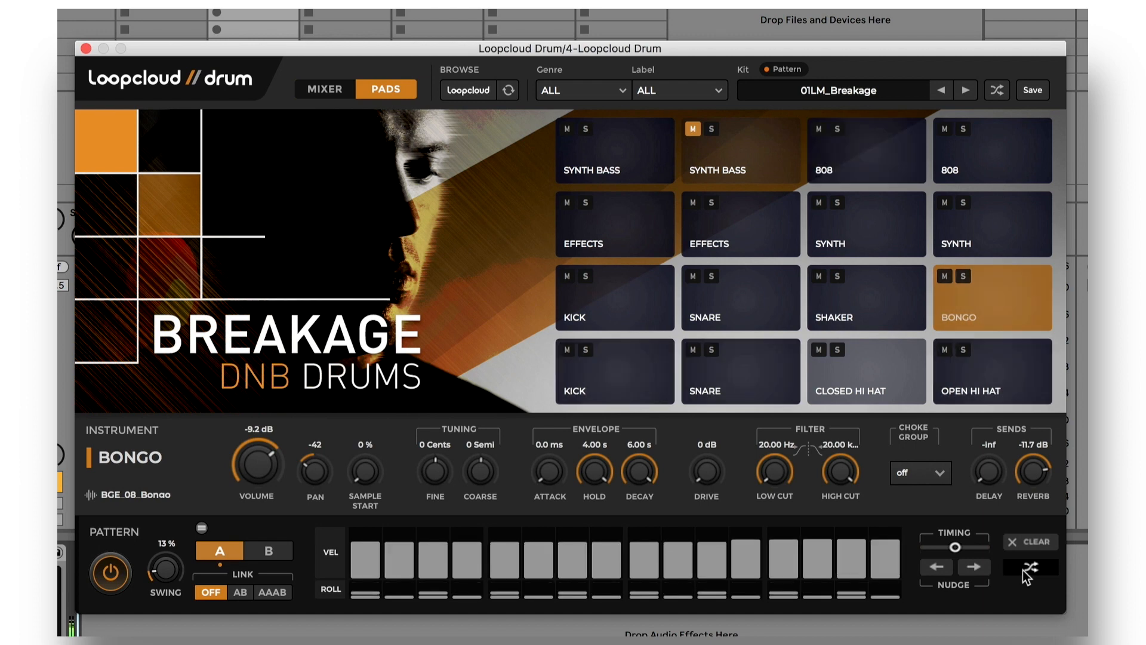
left_click(1023, 570)
left_click(1023, 569)
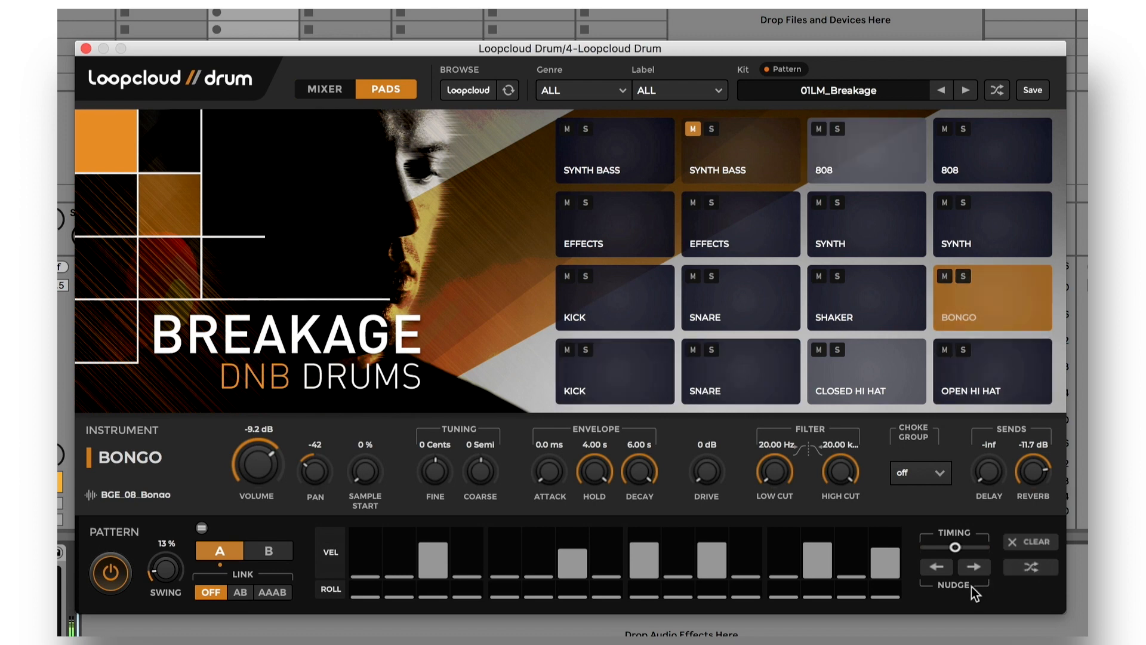
Step: Nudge the bongo pattern forwards and partly back so its hits sit one step later than generated
left_click(971, 564)
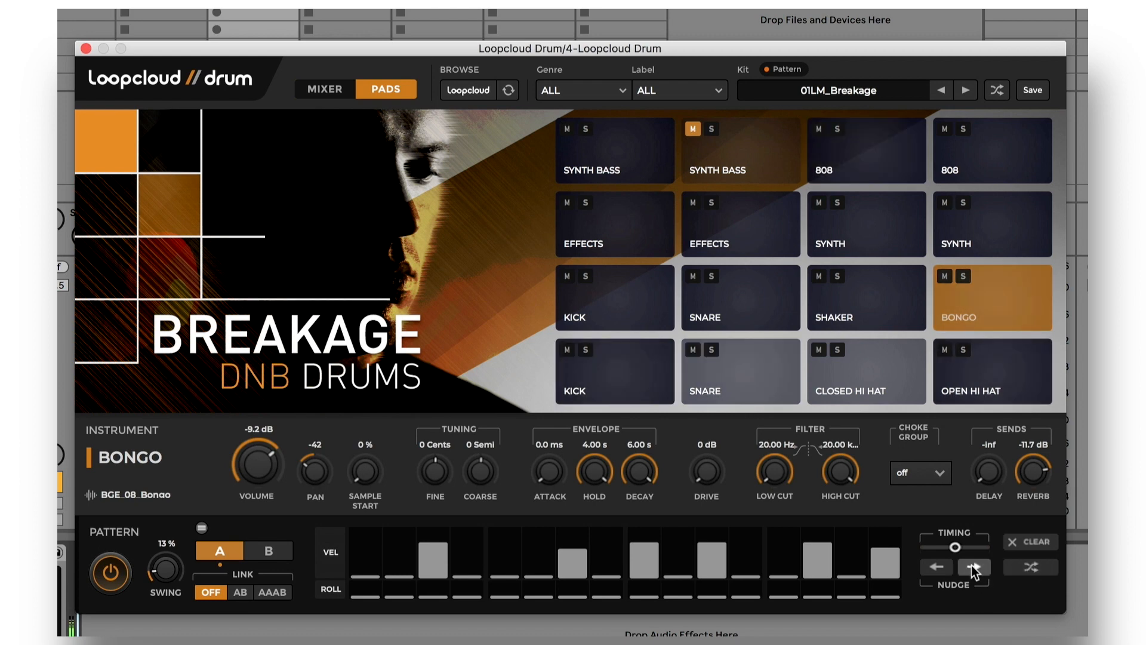
left_click(972, 566)
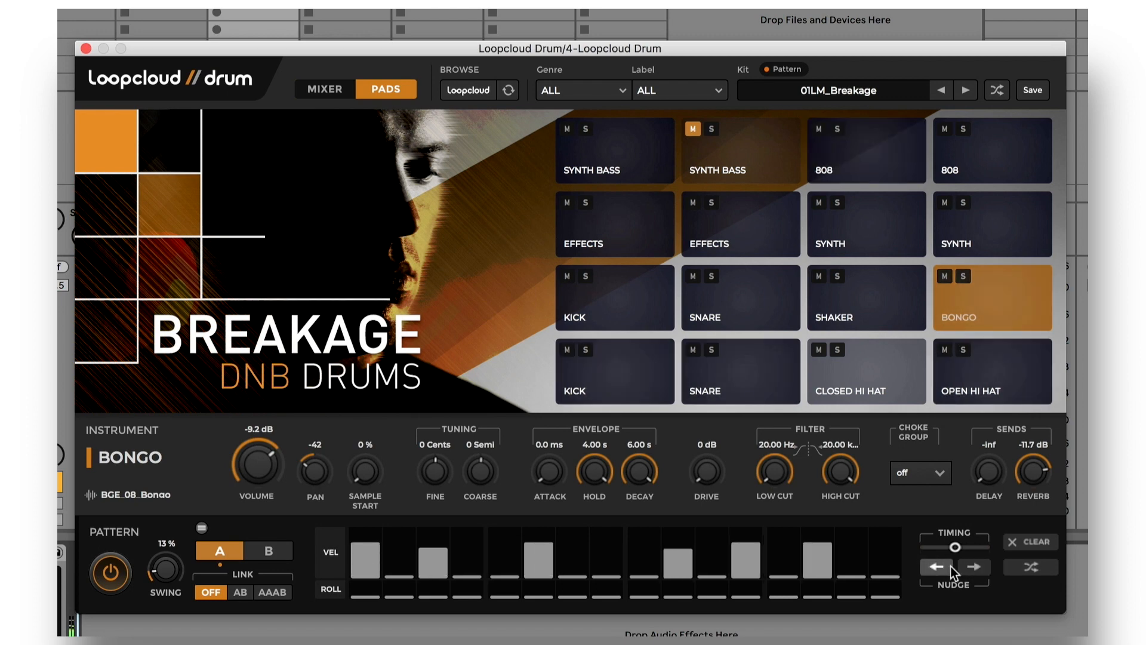
left_click(943, 566)
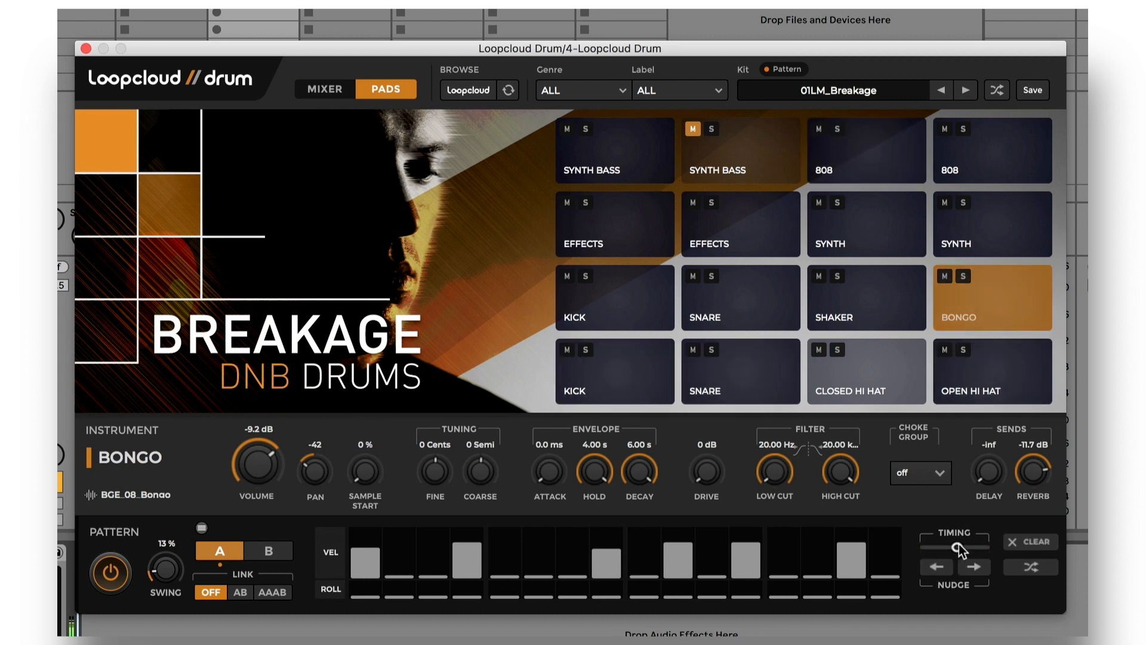
Step: Try an earlier timing offset on the bongo, return it to centre, and set the pattern swing to 30%
mouse_move(957, 547)
left_mouse_down()
mouse_move(968, 548)
mouse_move(934, 549)
left_mouse_up()
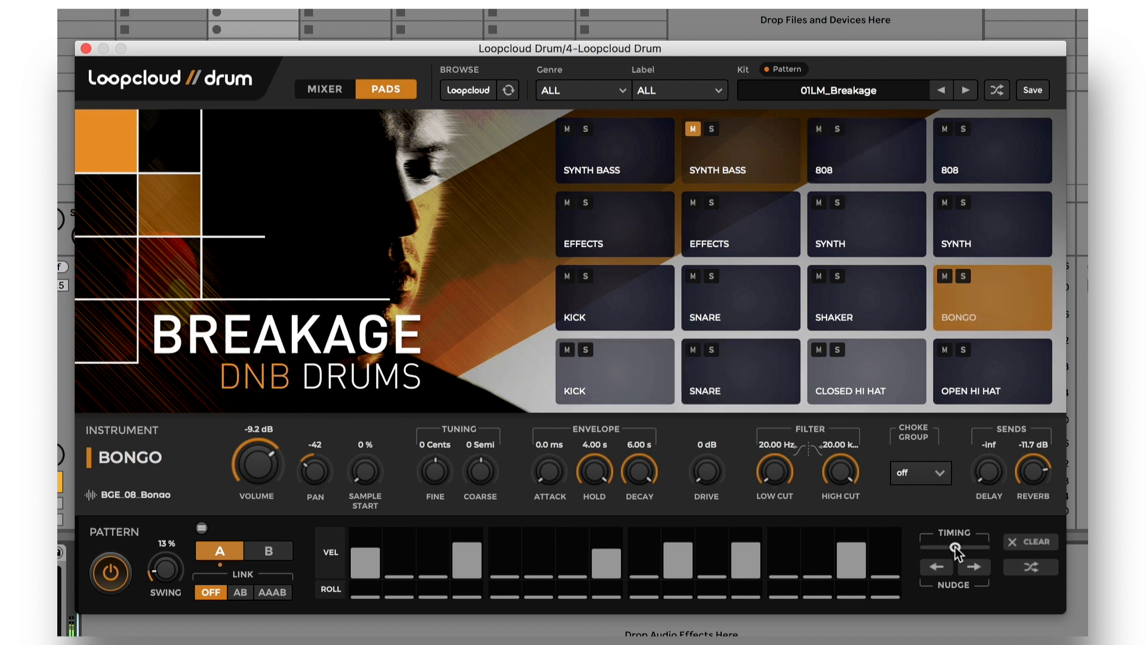
left_click_drag(935, 544, 955, 547)
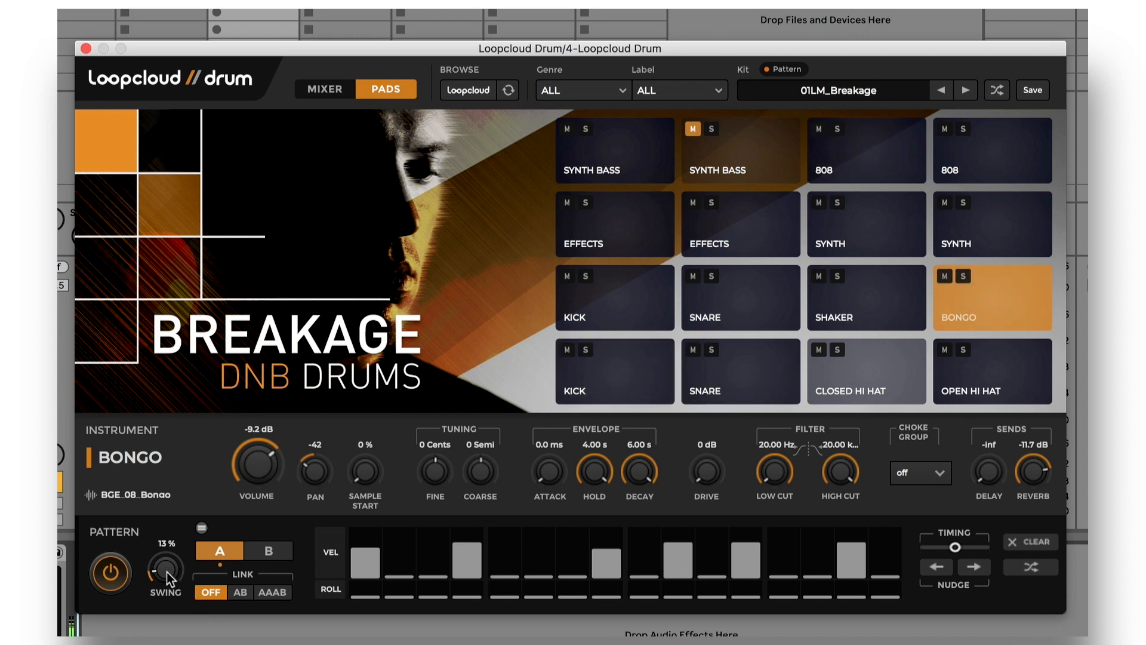
mouse_move(167, 573)
left_mouse_down()
mouse_move(163, 539)
mouse_move(161, 583)
left_mouse_up()
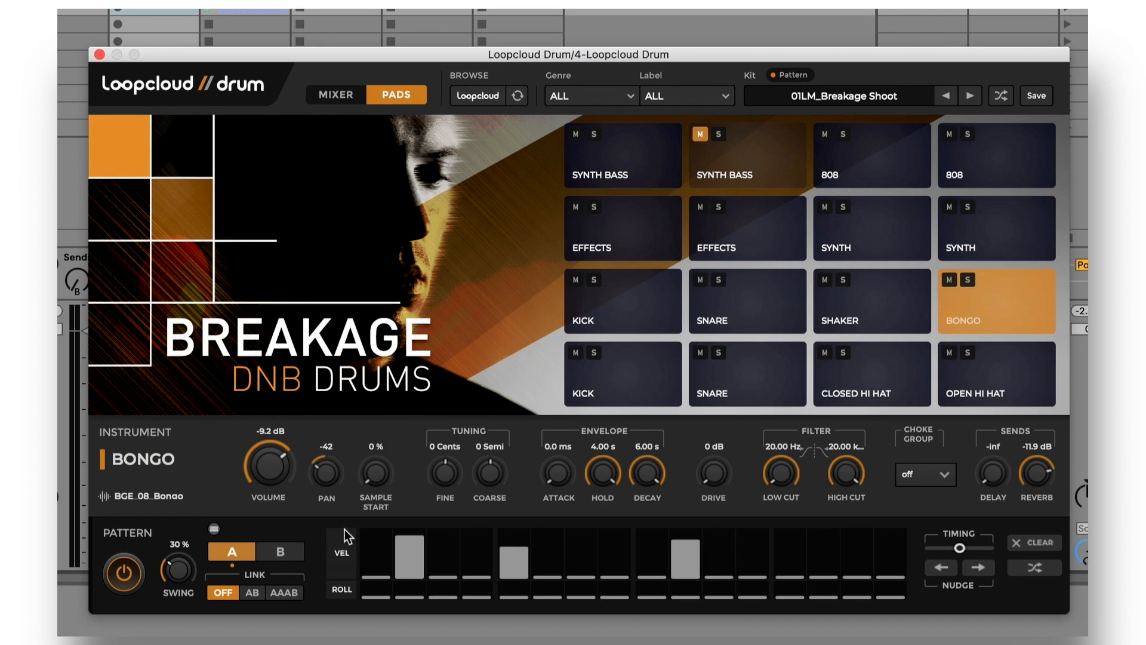
Step: Switch to pattern B and copy all of pattern A into it
left_click(286, 552)
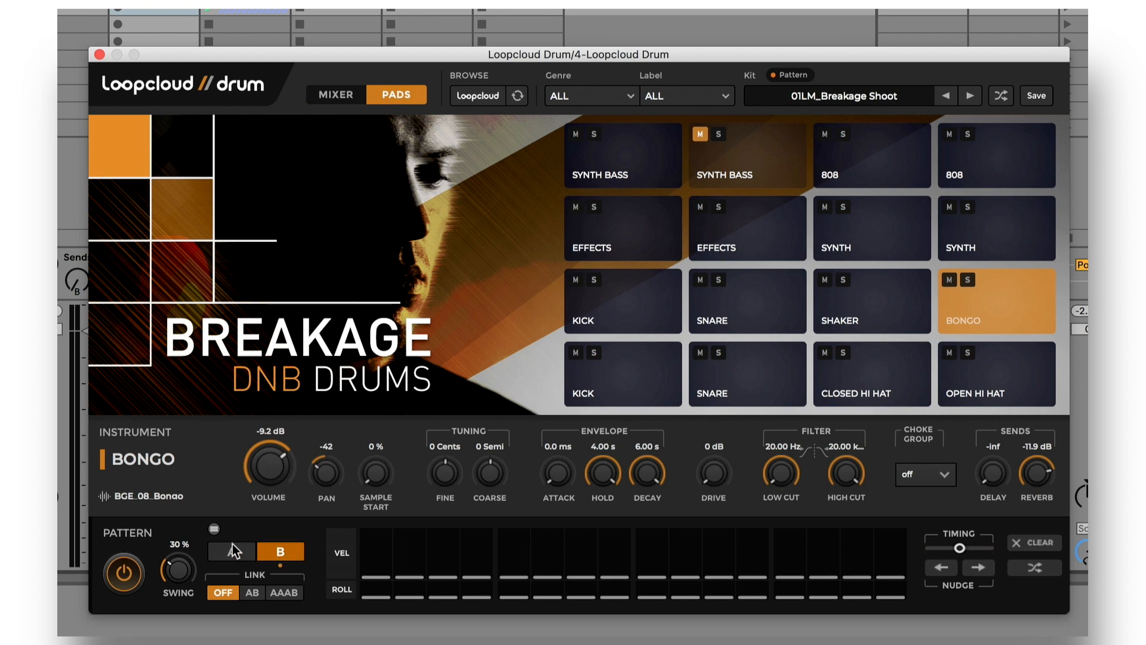
left_click(216, 530)
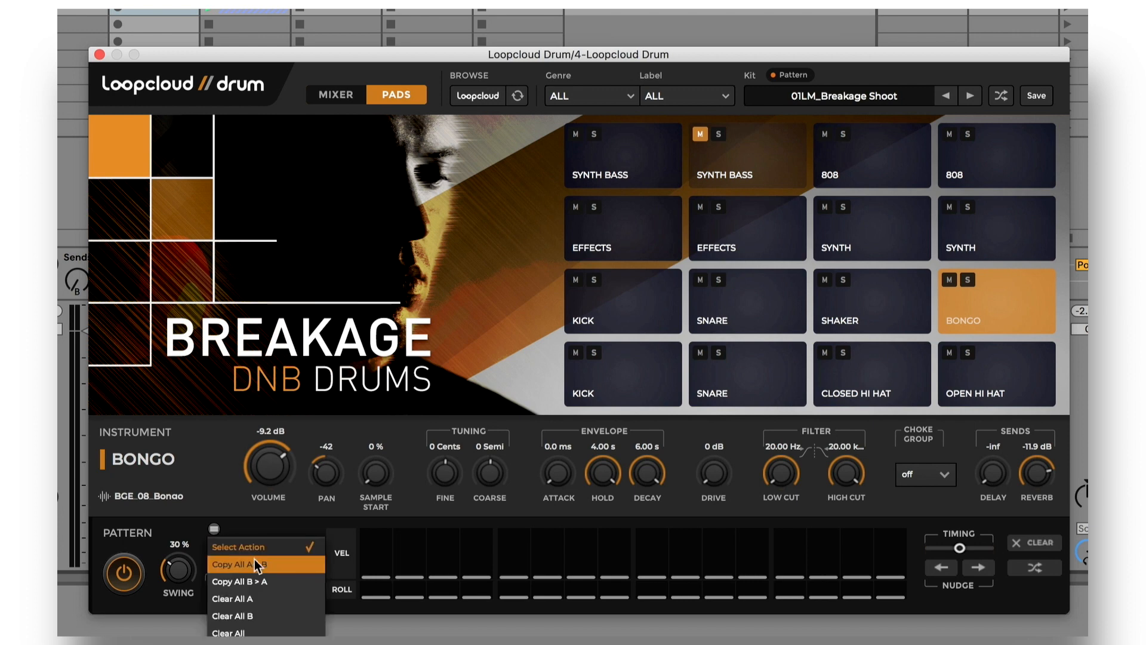
left_click(289, 561)
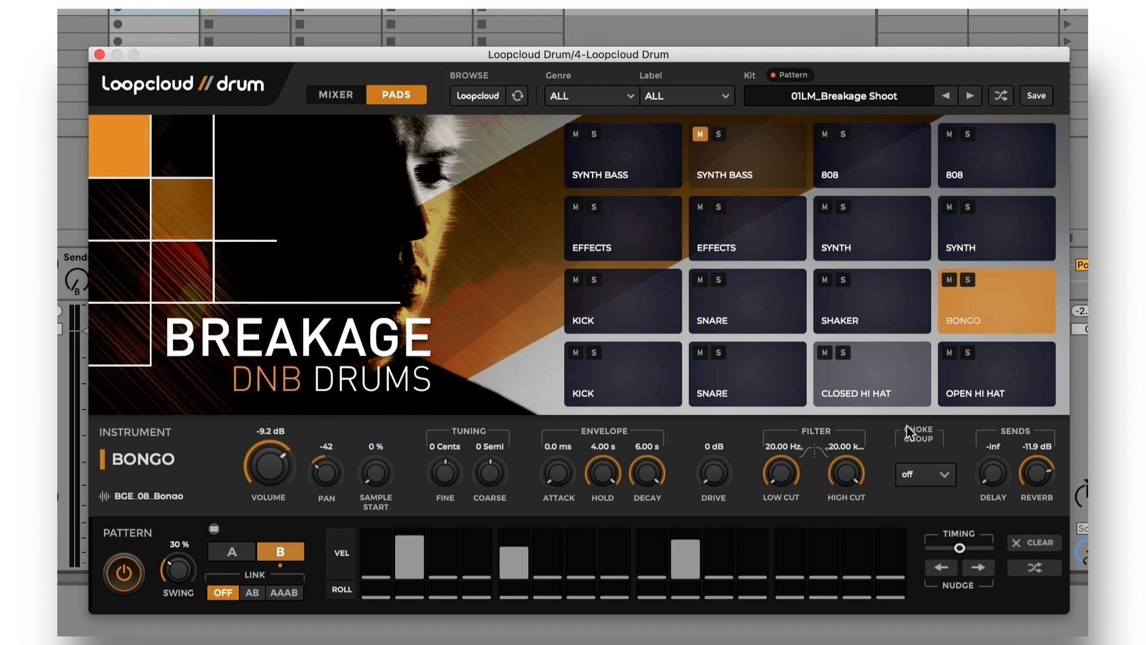
Step: In pattern B, remove the main snare's hits on steps 14 and 15 and add a full-velocity hit on step 12
left_click(768, 392)
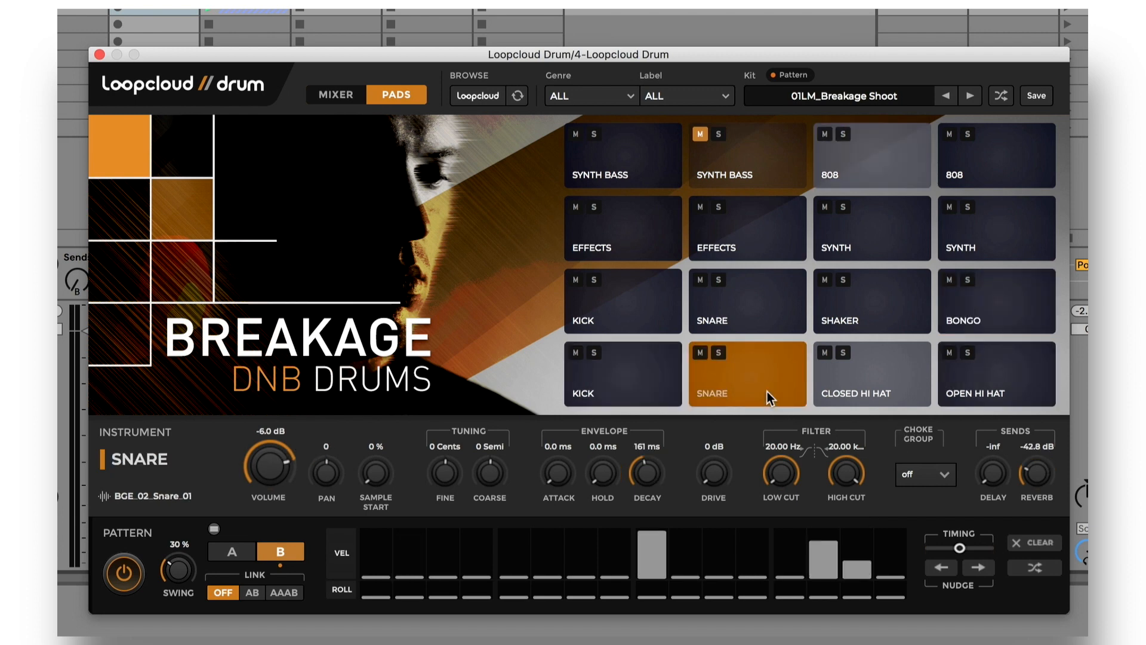
left_click(823, 556)
left_click(857, 570)
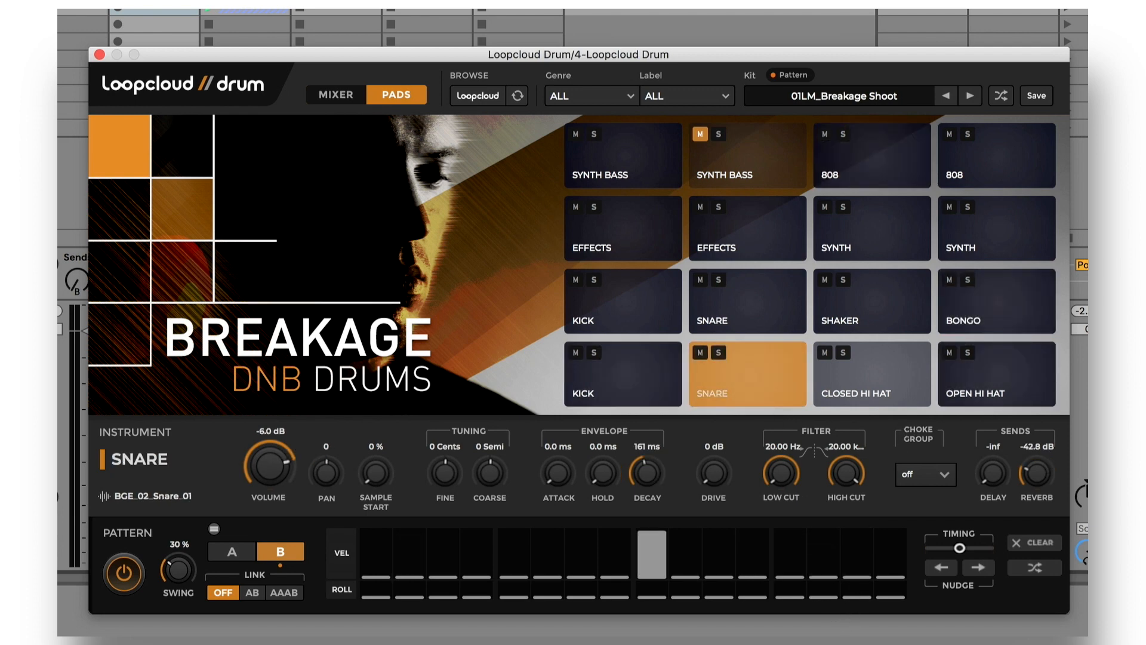
left_click(752, 546)
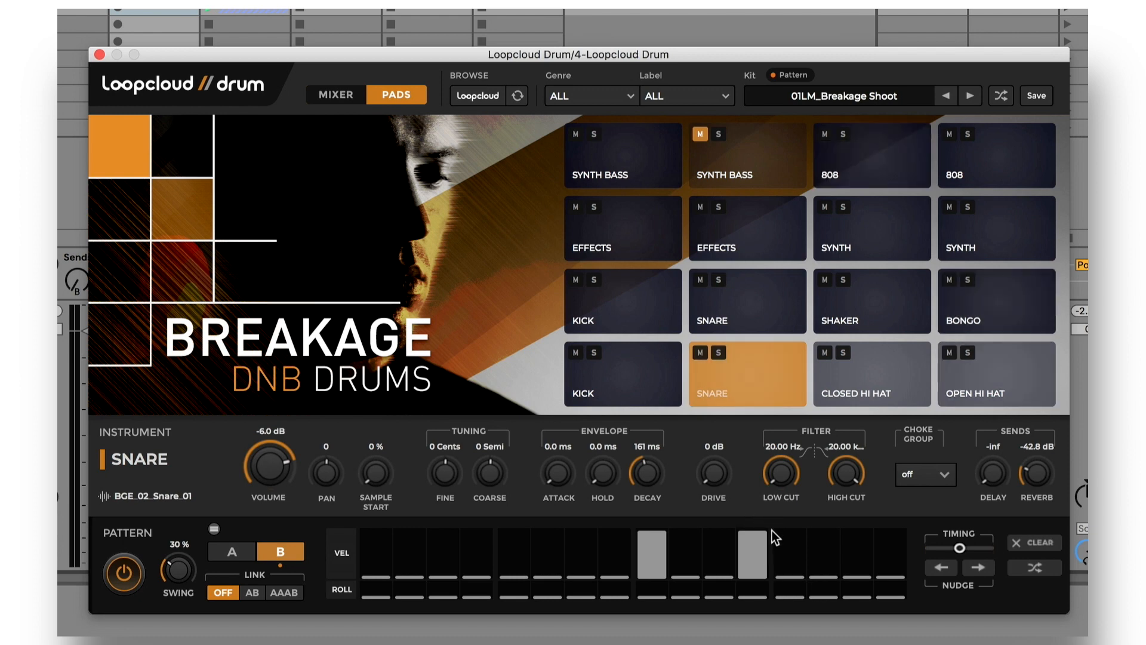
Step: In pattern B, remove the open hi-hat hit on step 16 and the first 808's hit on step 11
left_click(993, 391)
left_click(890, 555)
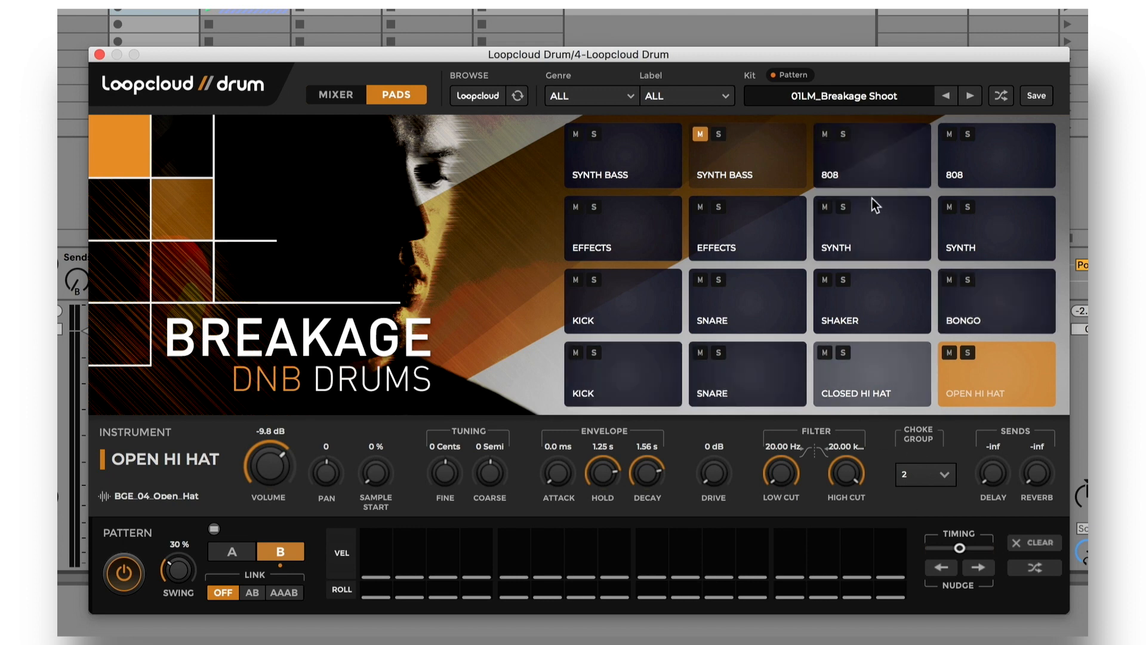
left_click(874, 170)
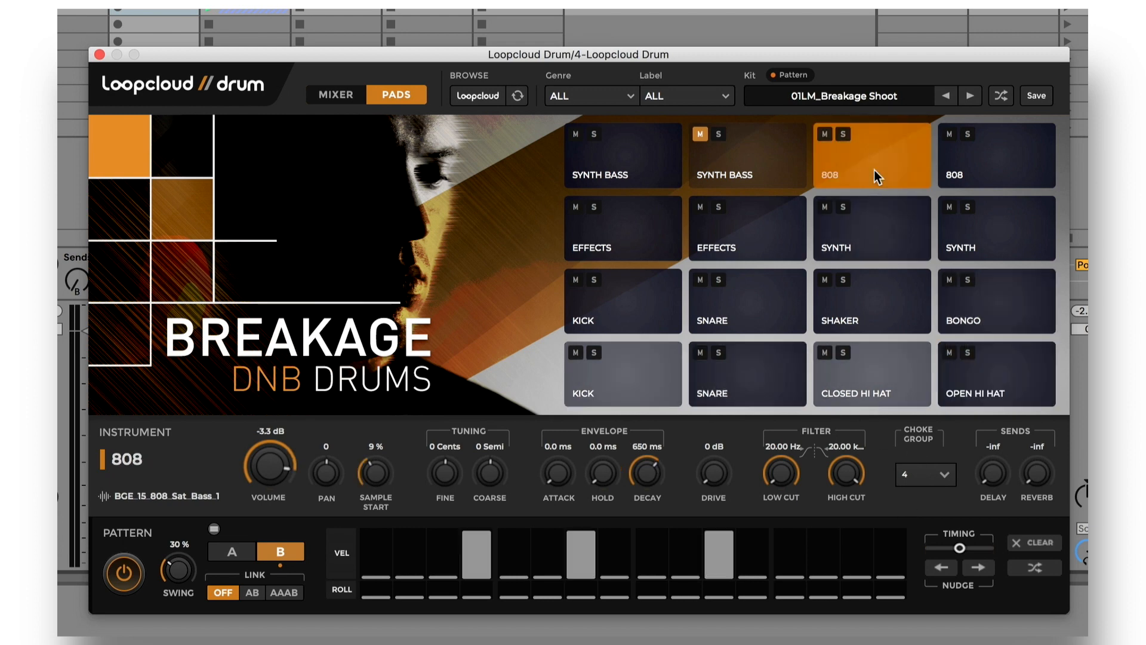
left_click(721, 541)
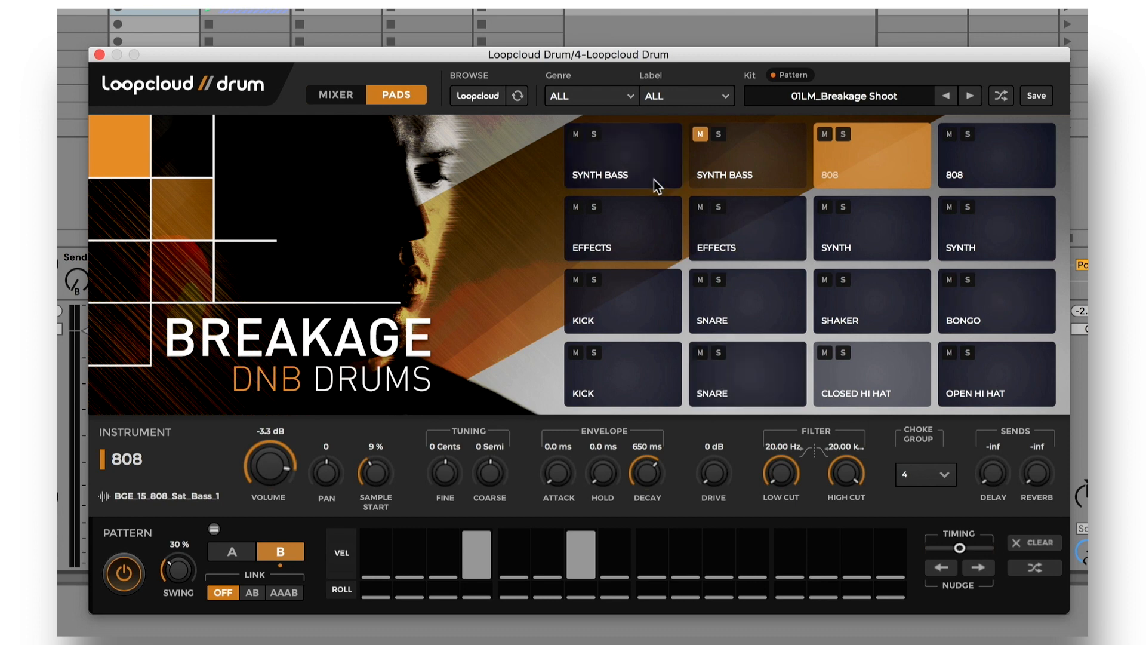
Step: Add a full-velocity hit on step 13 of pattern B for the unmuted synth bass, and set the pattern link to AB
left_click(636, 178)
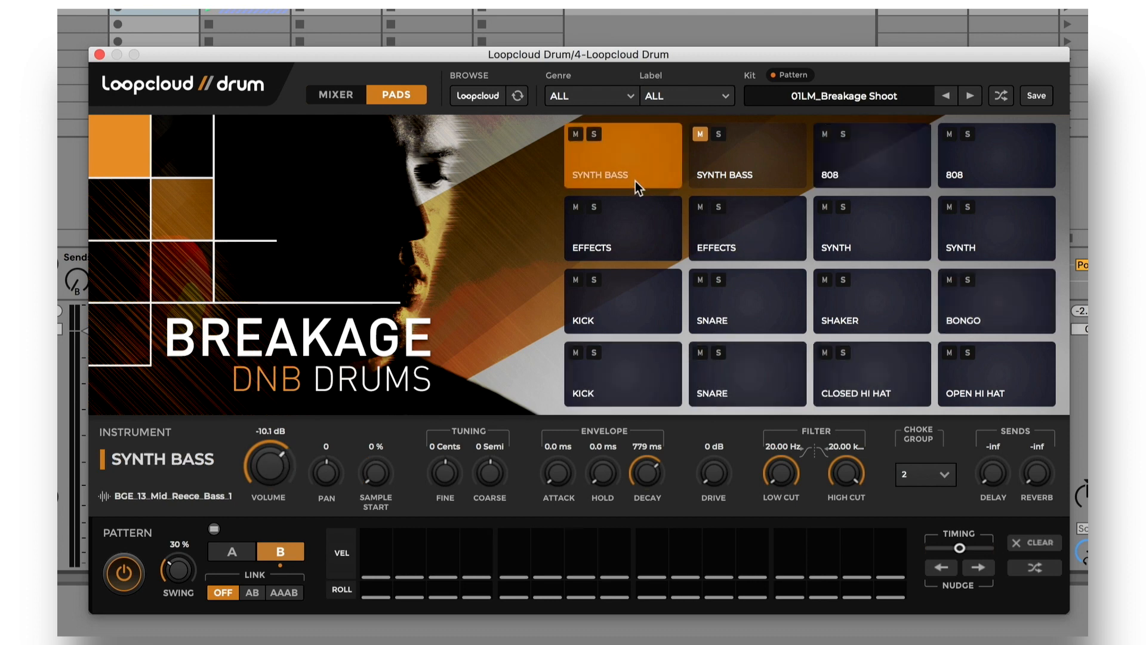
left_click(791, 554)
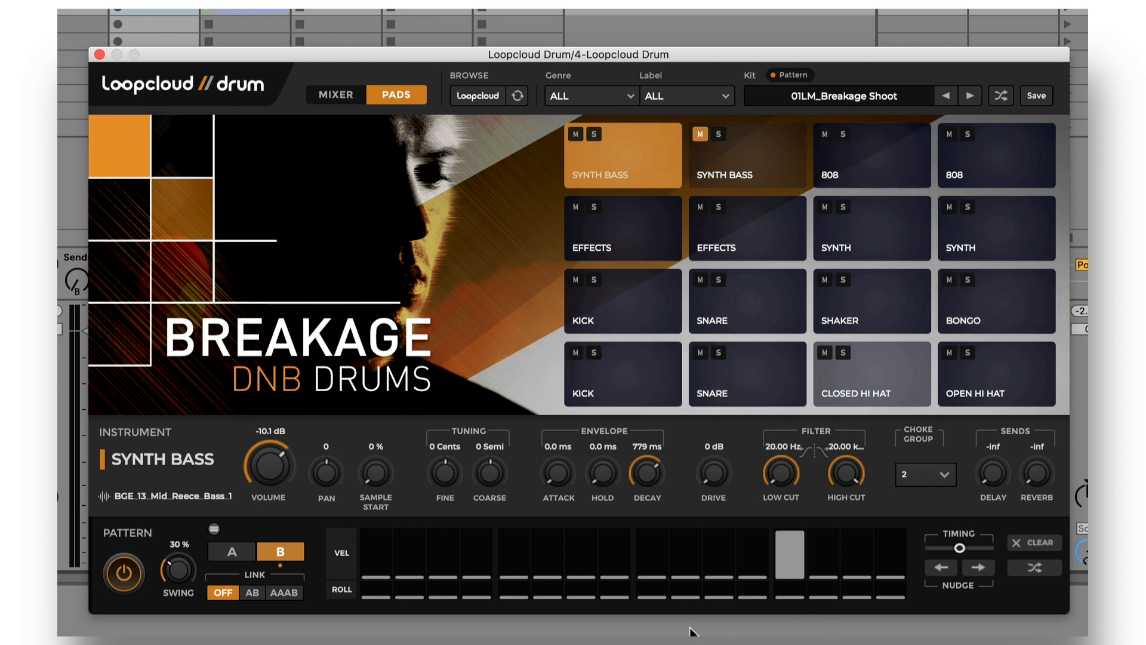
left_click(252, 594)
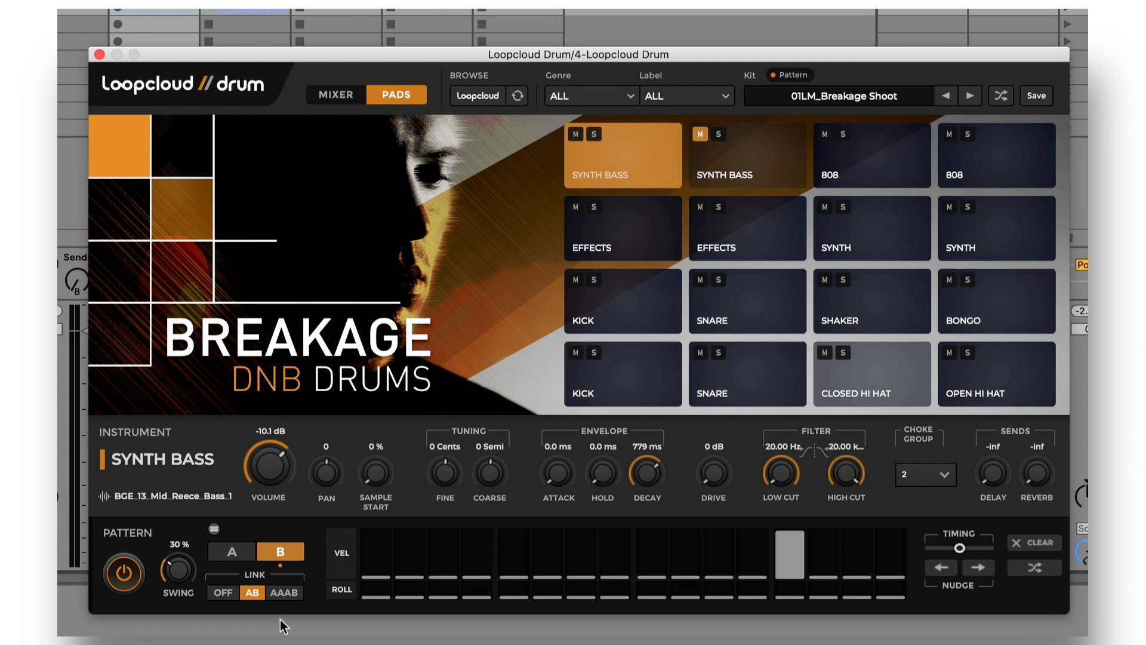
Step: In the mixer view, lower the closed hi-hat's volume and reduce the reverb sends of the bongo and the first snare
left_click(346, 98)
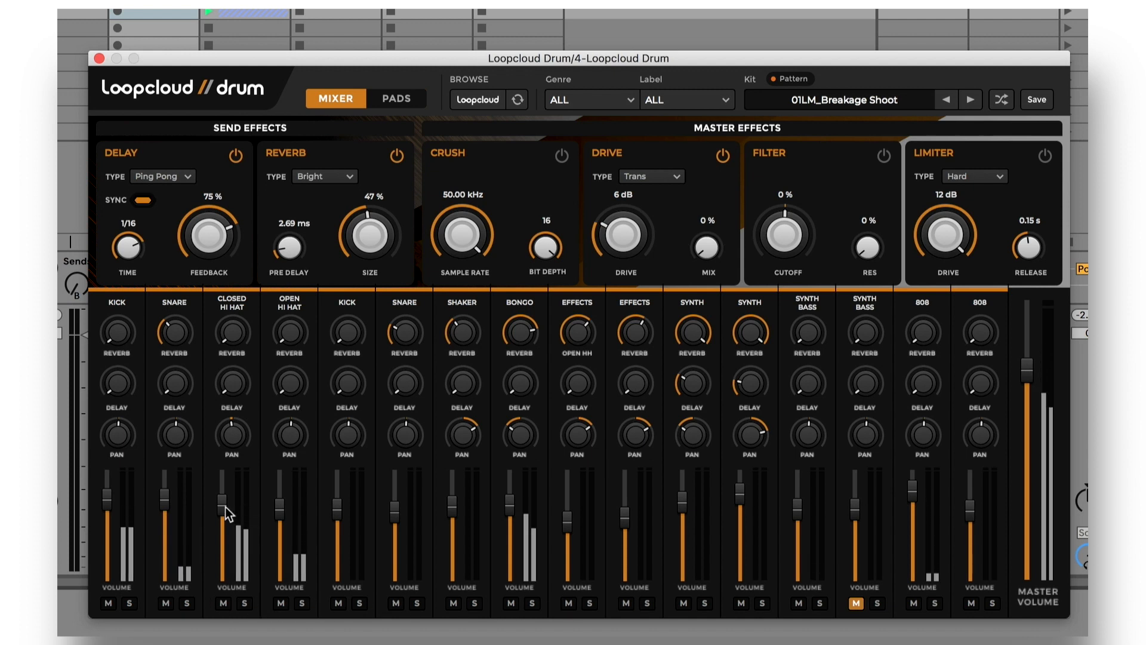
left_click_drag(223, 506, 223, 522)
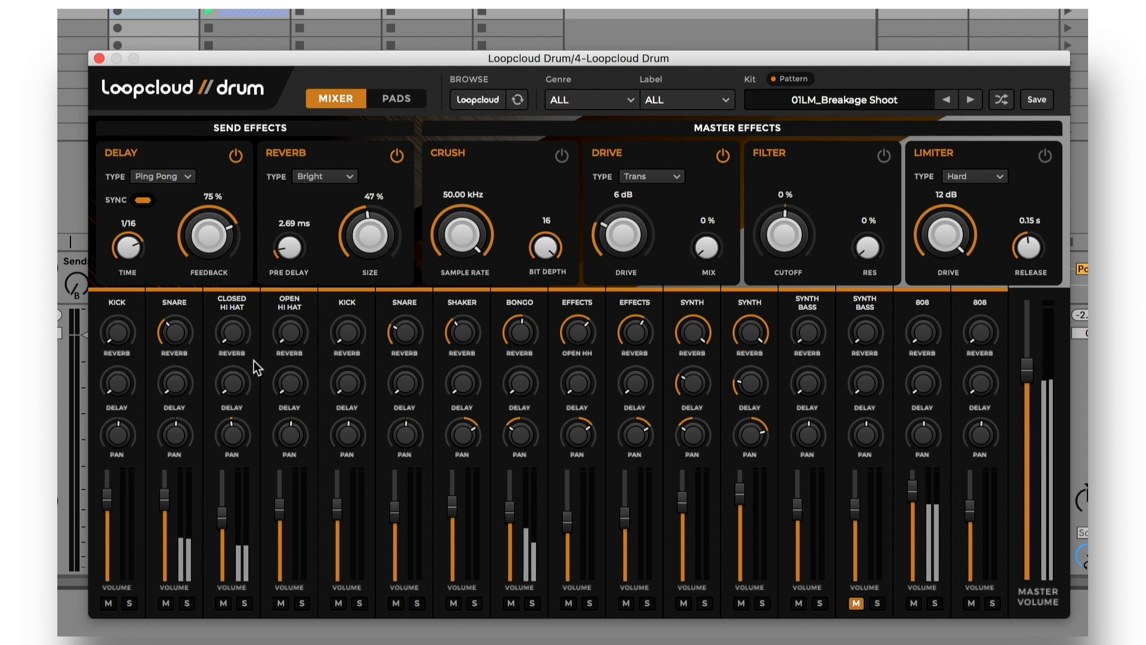
mouse_move(174, 334)
left_mouse_down()
mouse_move(174, 316)
mouse_move(174, 354)
left_mouse_up()
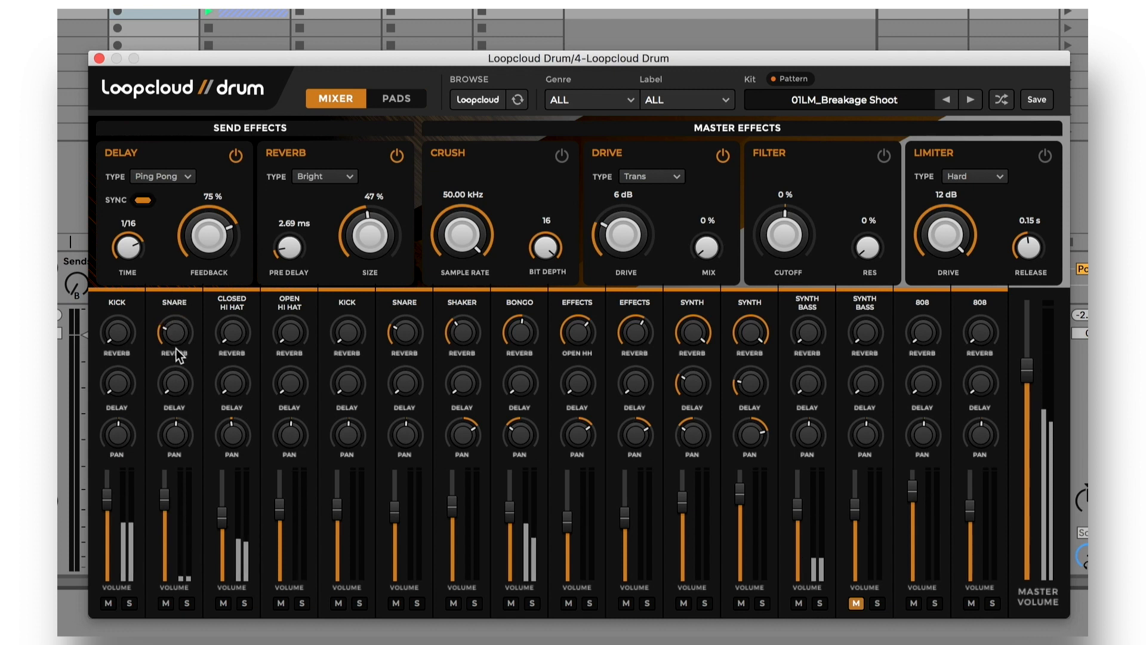
Step: Raise the closed hi-hat's delay send to just under halfway and solo its channel
left_click_drag(232, 382, 237, 357)
left_click(244, 603)
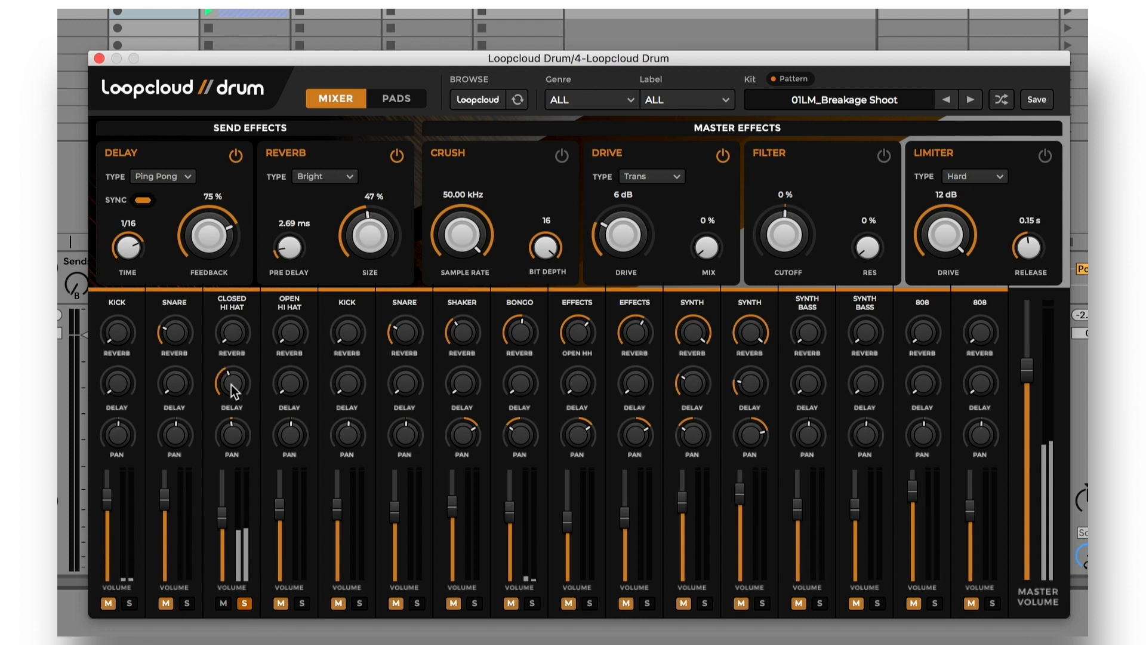
Step: Lower the send delay's feedback to 62% and change its synced time, keeping the Ping Pong type
left_click(185, 178)
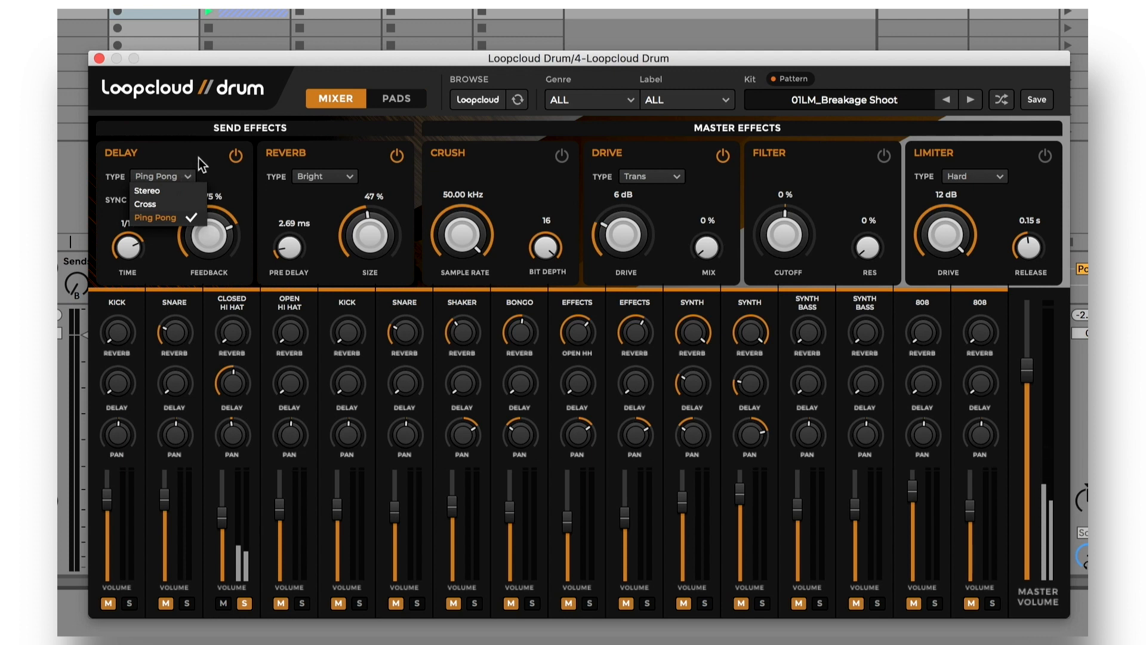
left_click(204, 166)
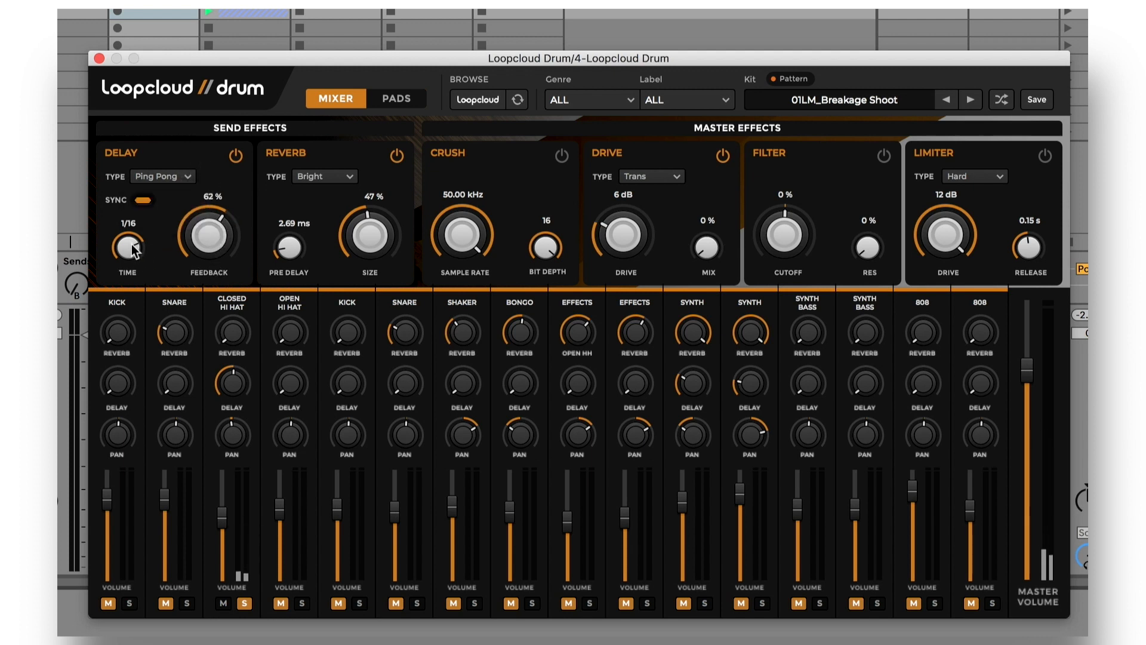
left_click_drag(135, 251, 134, 287)
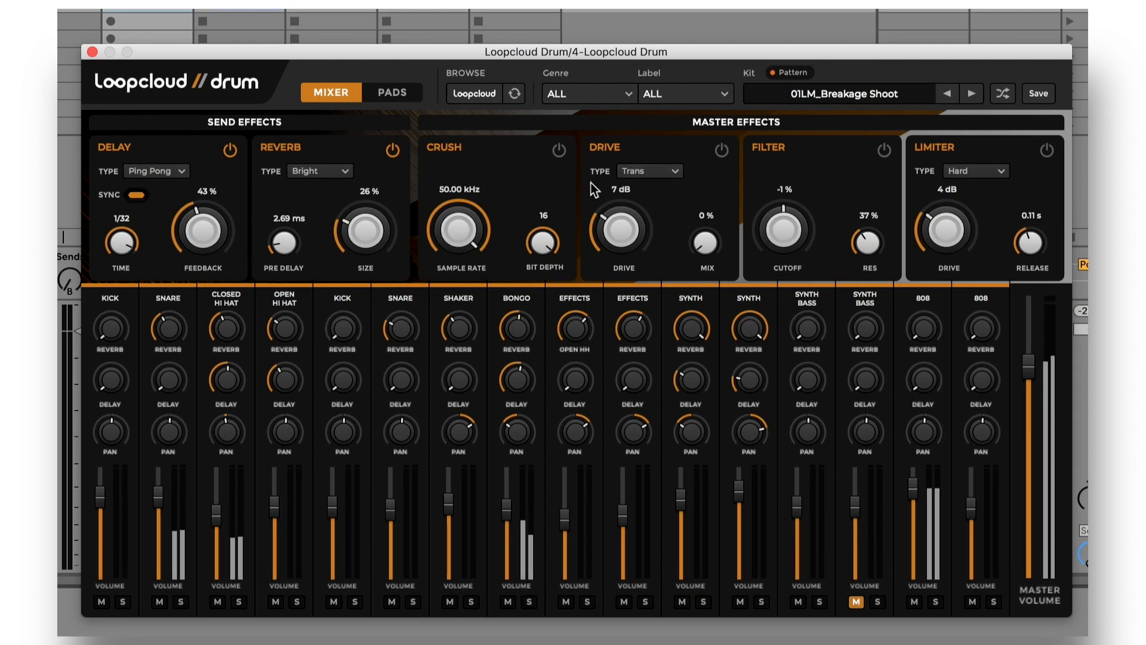
Step: Turn on the Crush master effect and try reducing its bit depth to 9
left_click(560, 152)
left_click_drag(460, 237, 473, 259)
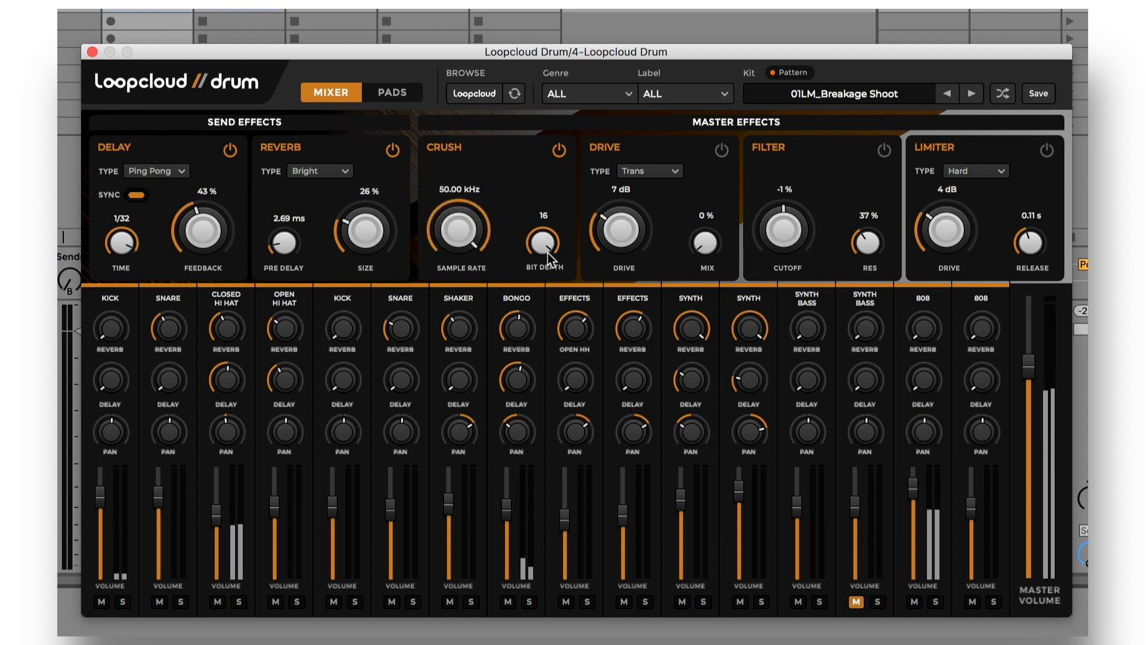
left_click_drag(538, 444, 538, 351)
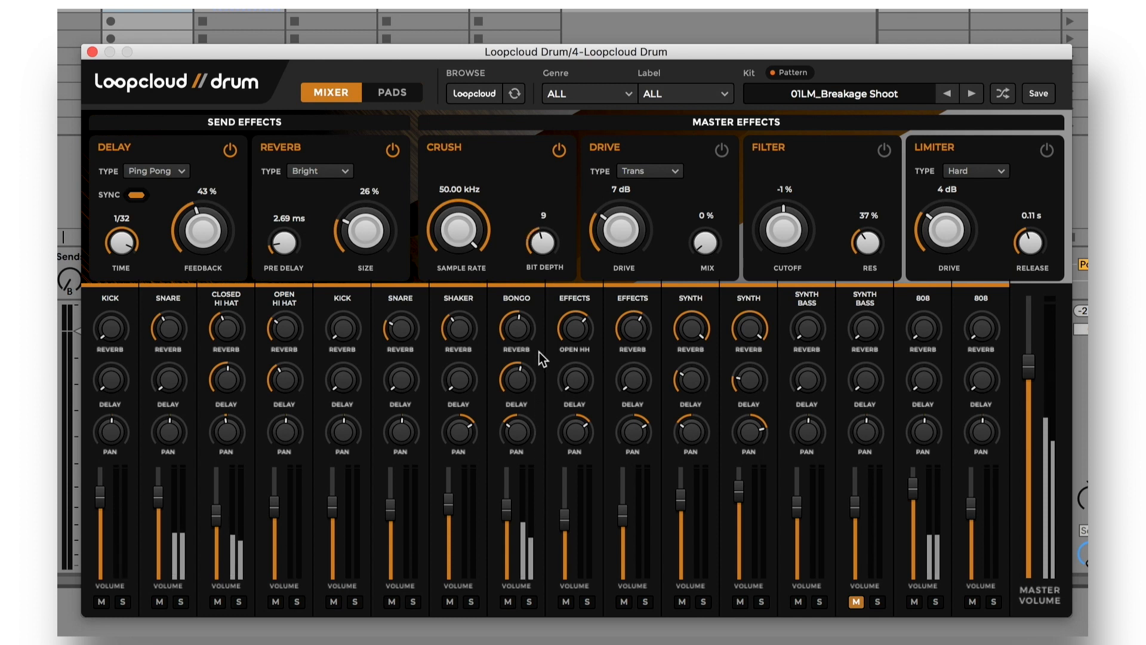
Step: Turn on the Drive master effect, with its mix at 60% and its drive at 13 dB
left_click(721, 149)
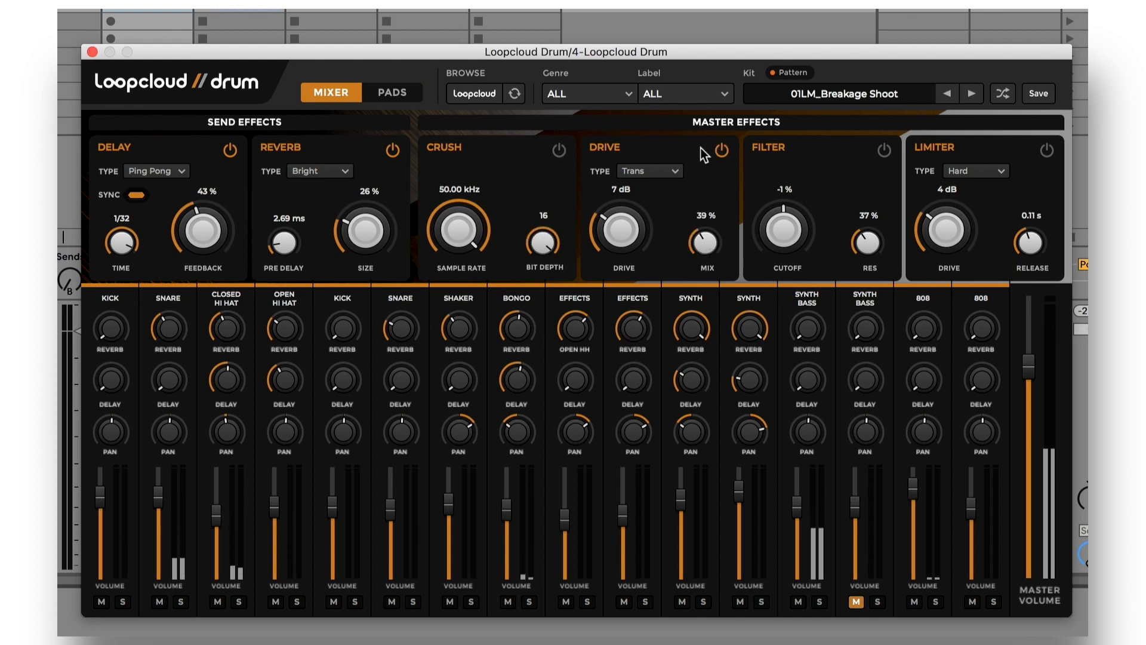
left_click_drag(701, 148, 700, 114)
left_click_drag(703, 241, 701, 238)
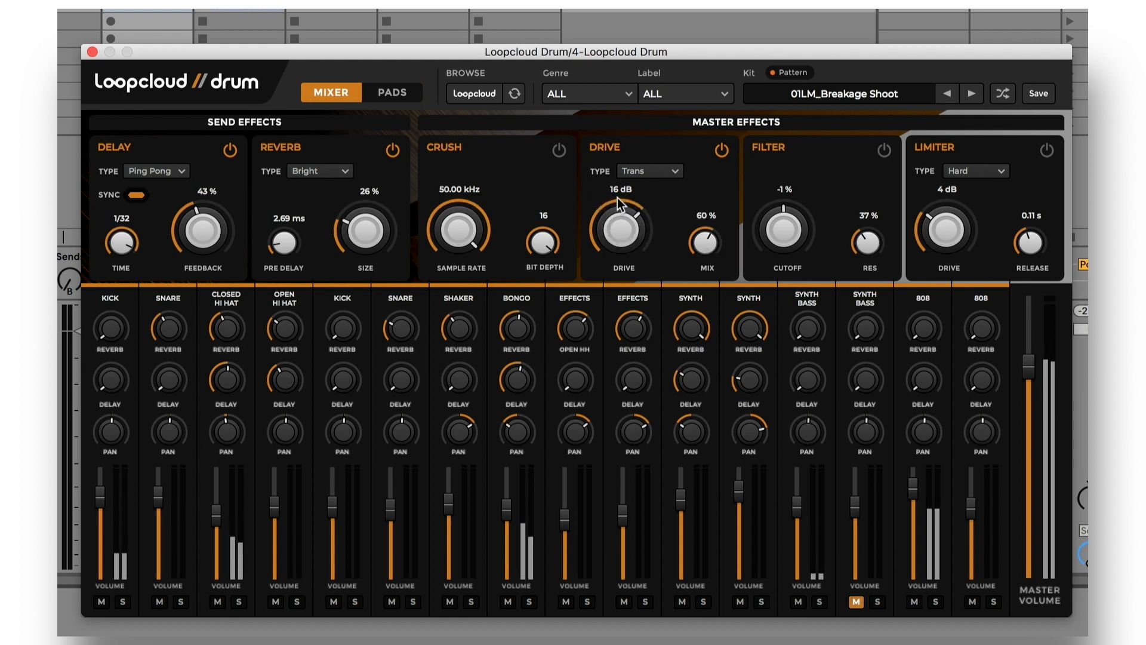
left_click_drag(615, 224, 616, 233)
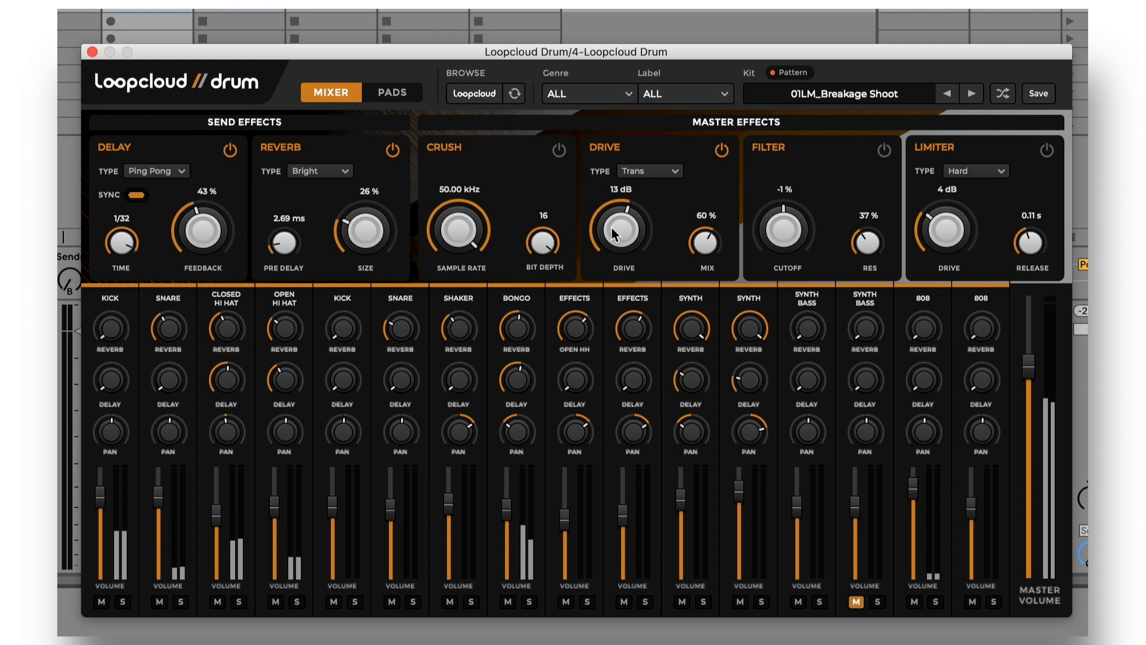
Step: Change the Drive effect's type to Tube and bring its drive amount to 9 dB
left_click(653, 173)
left_click(656, 191)
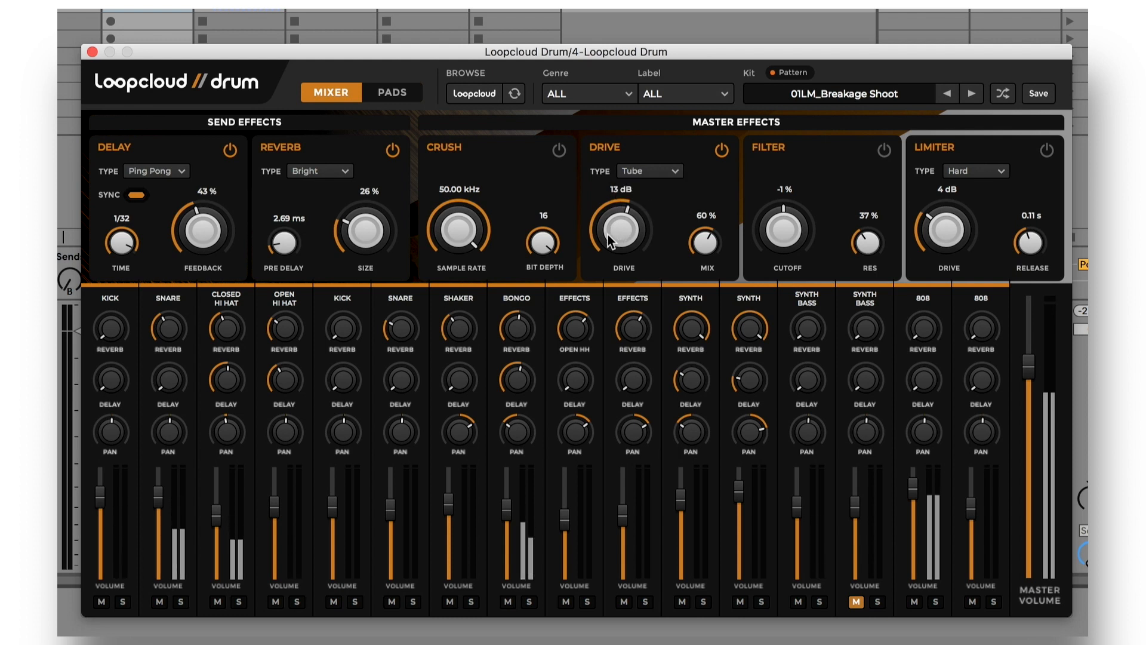
scroll(615, 187, "up", 3)
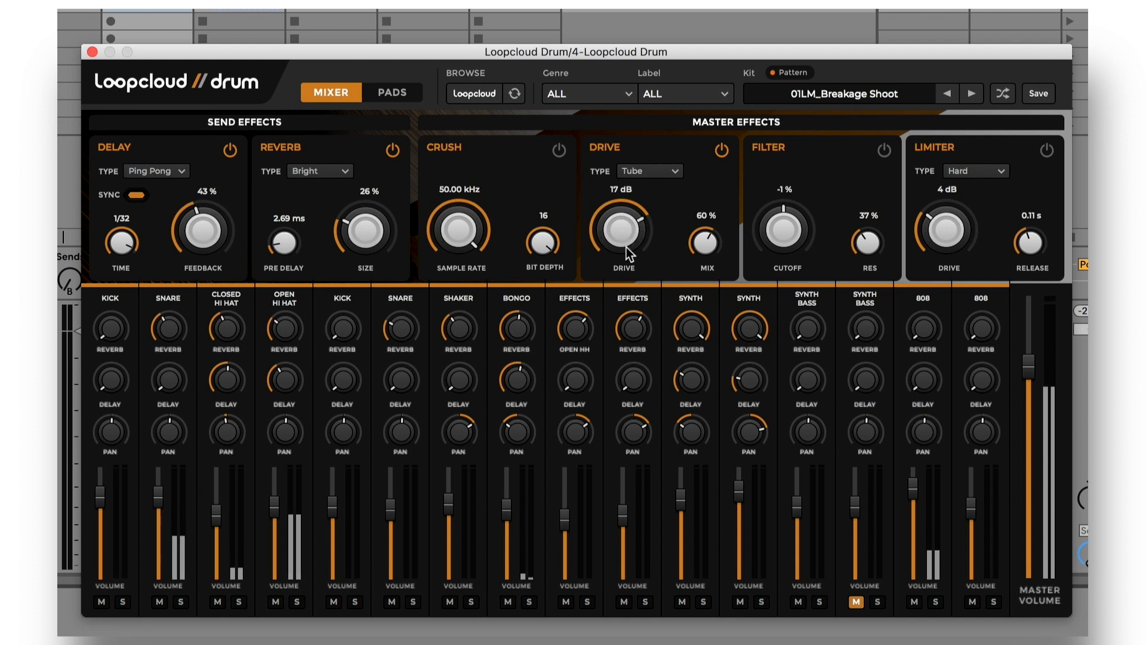
left_click_drag(626, 248, 632, 292)
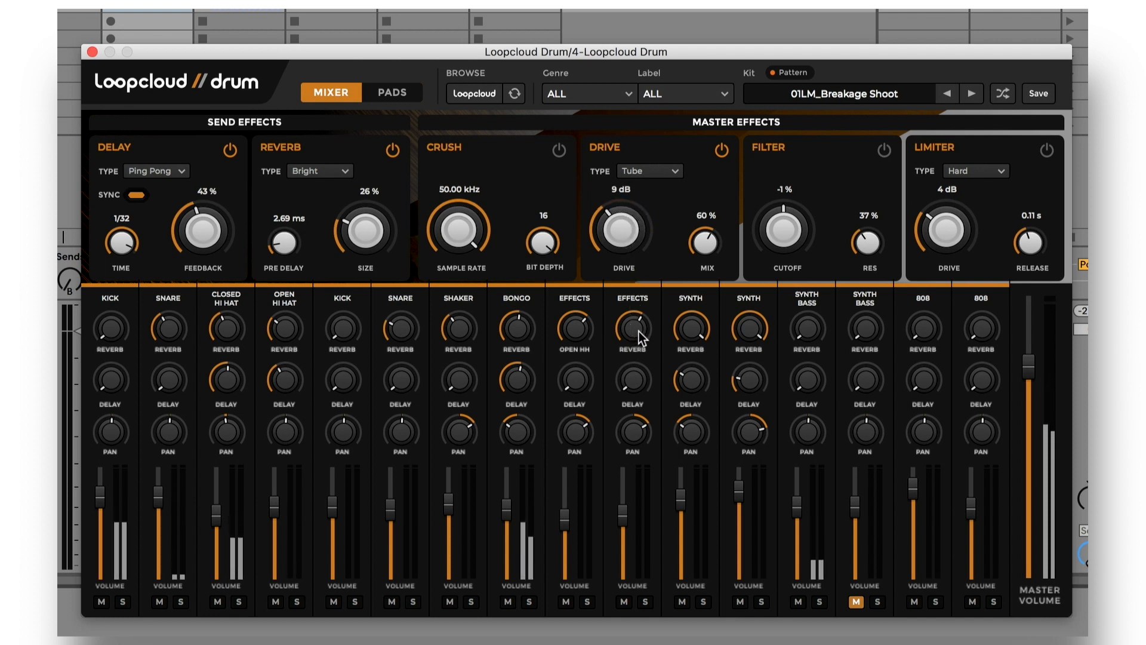
Step: Turn on the master Filter and try sweeping its cutoff up to 71% and back down
left_click(885, 151)
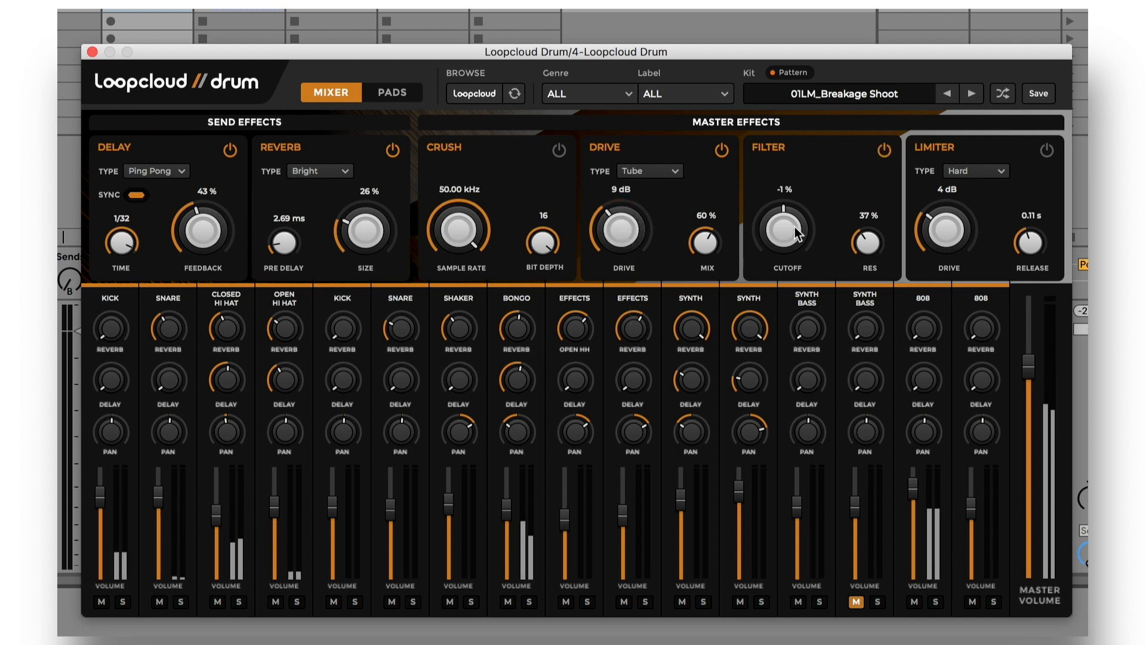
left_click_drag(768, 272, 790, 222)
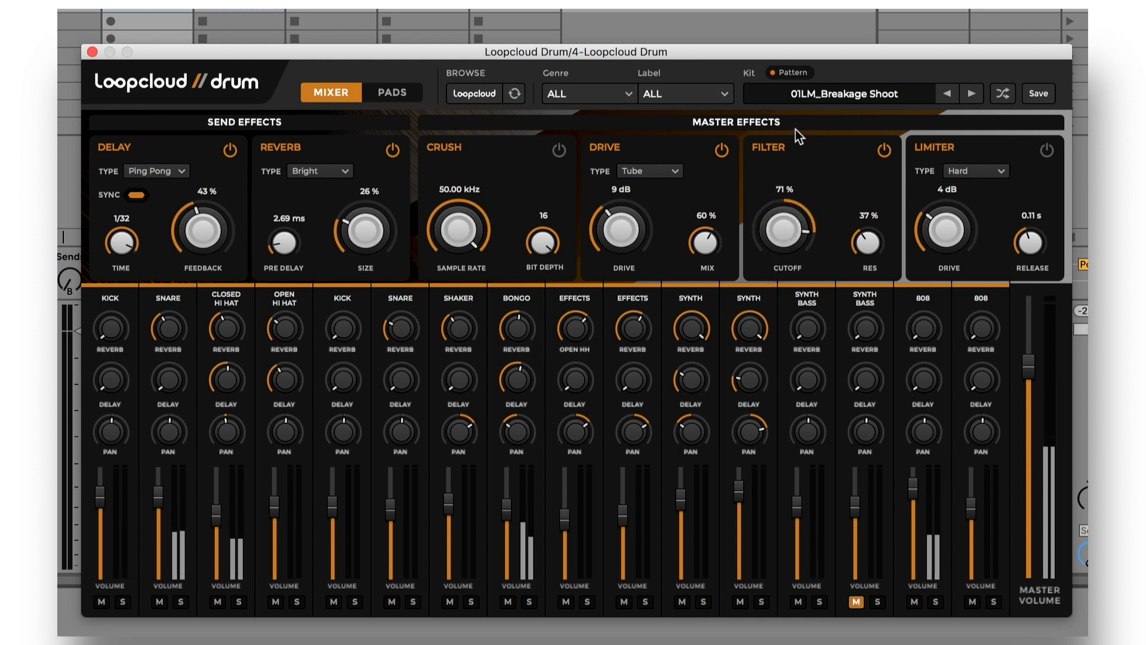
left_click_drag(794, 141, 785, 214)
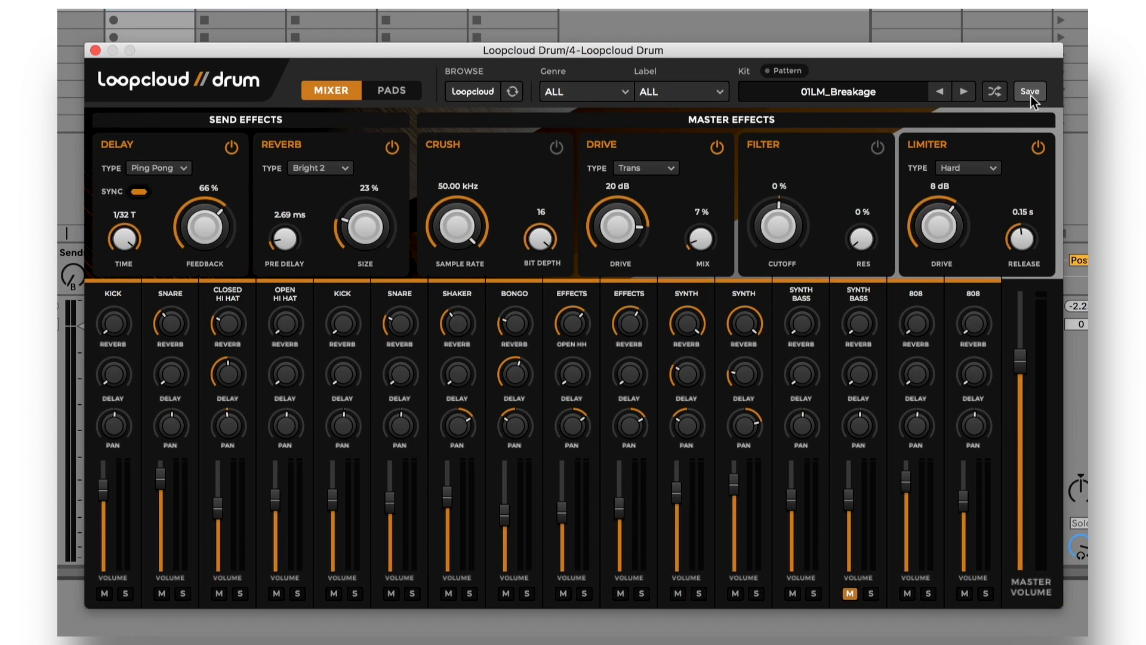
Step: Save the kit, pattern and master effects as "Breakage Edit.lcdk" and refresh the kit library
left_click(1031, 91)
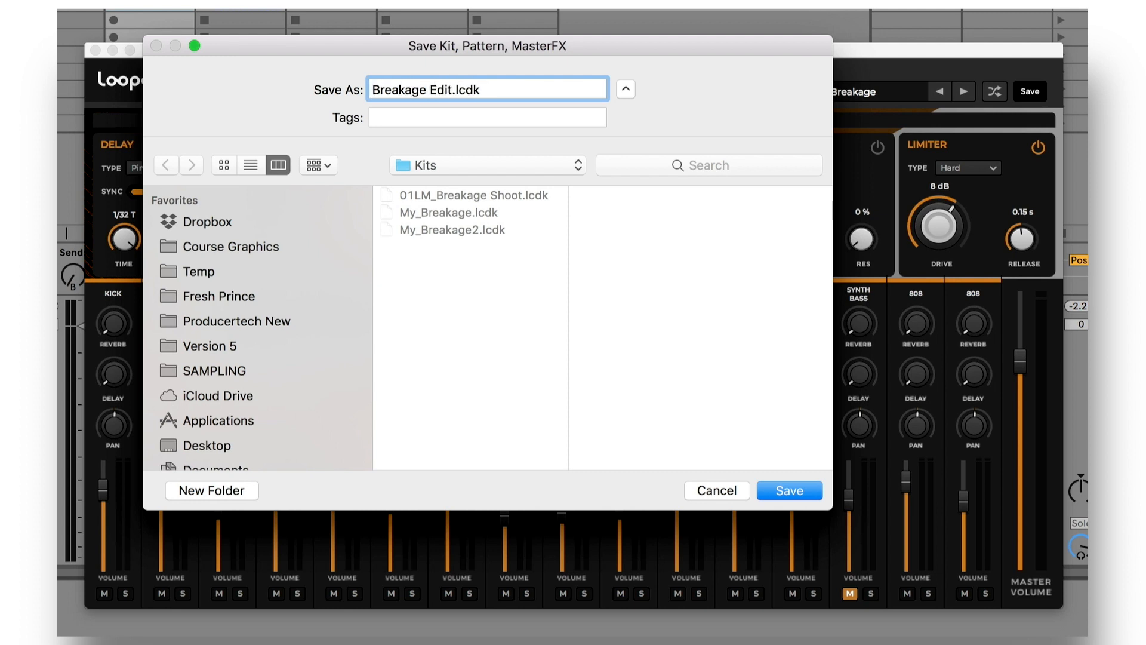
key("Return")
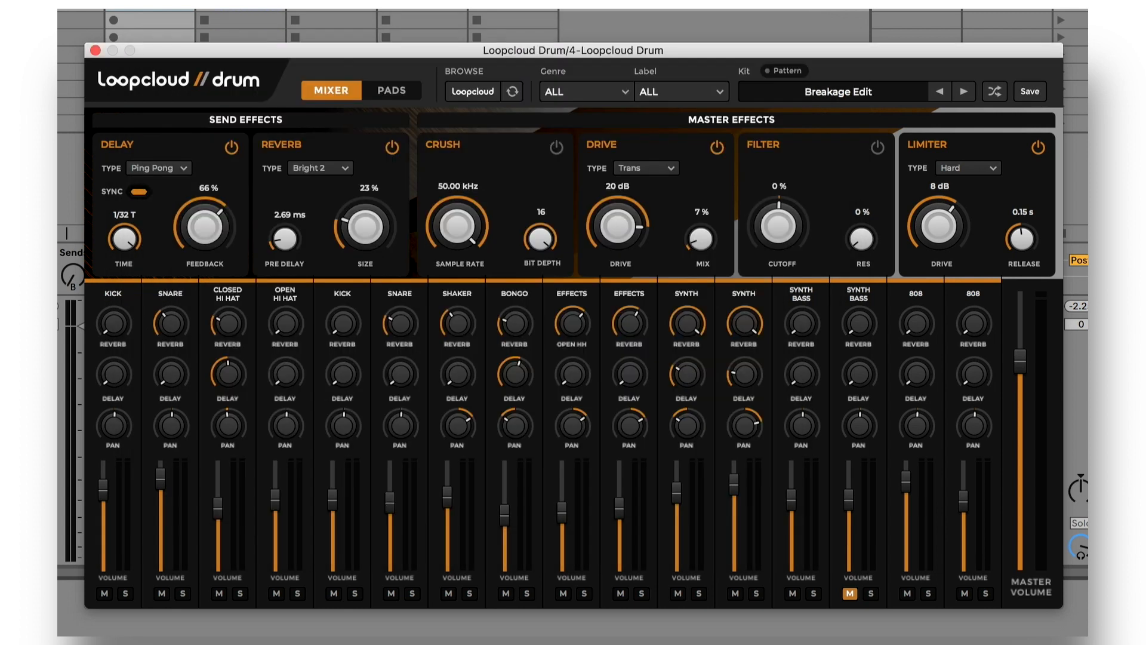
left_click(512, 92)
key("Return")
Step: Browse the kit list, turn off pattern loading, and step forward through the kits to 01LM_Freddie Joachim
left_click(874, 86)
scroll(875, 322, "down", 10)
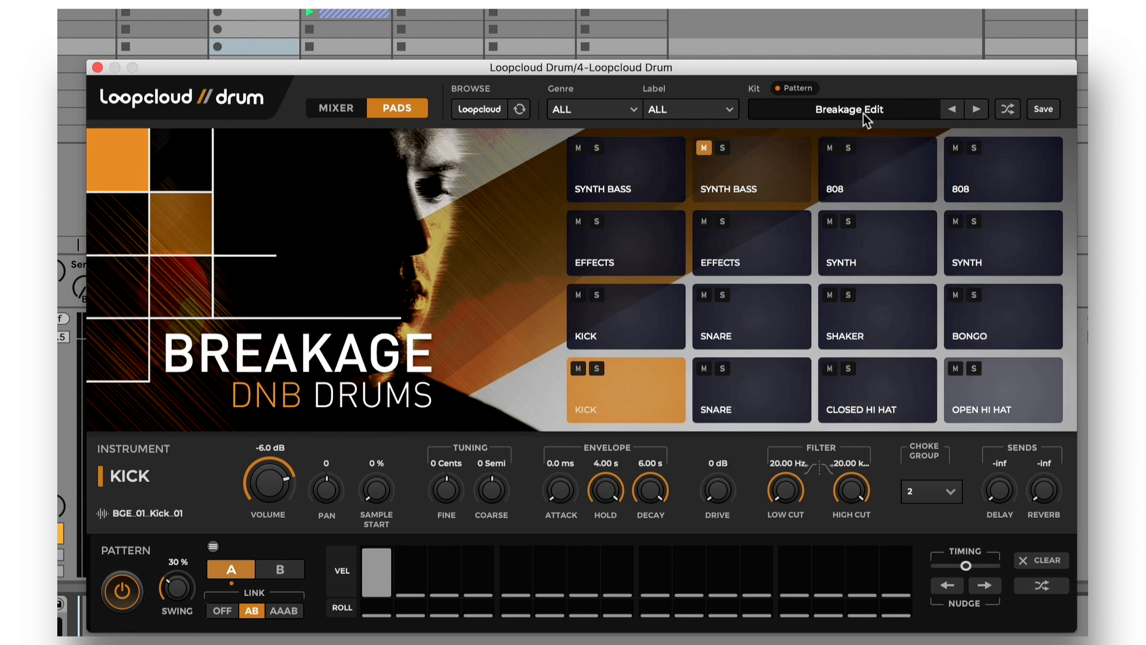
left_click(798, 89)
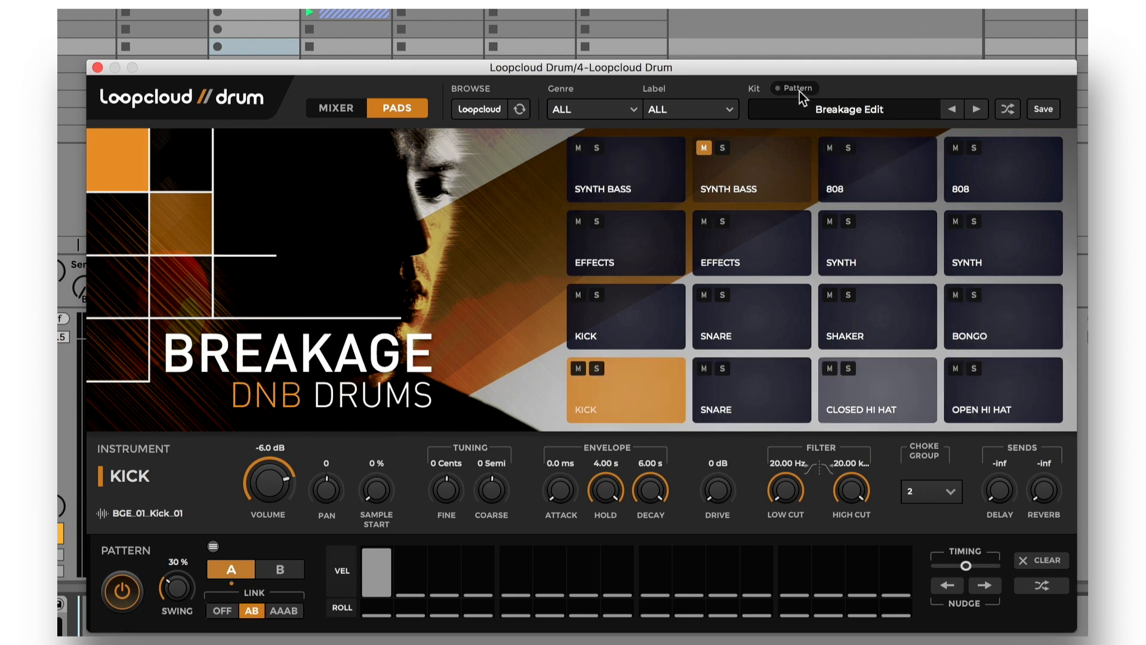
left_click(982, 109)
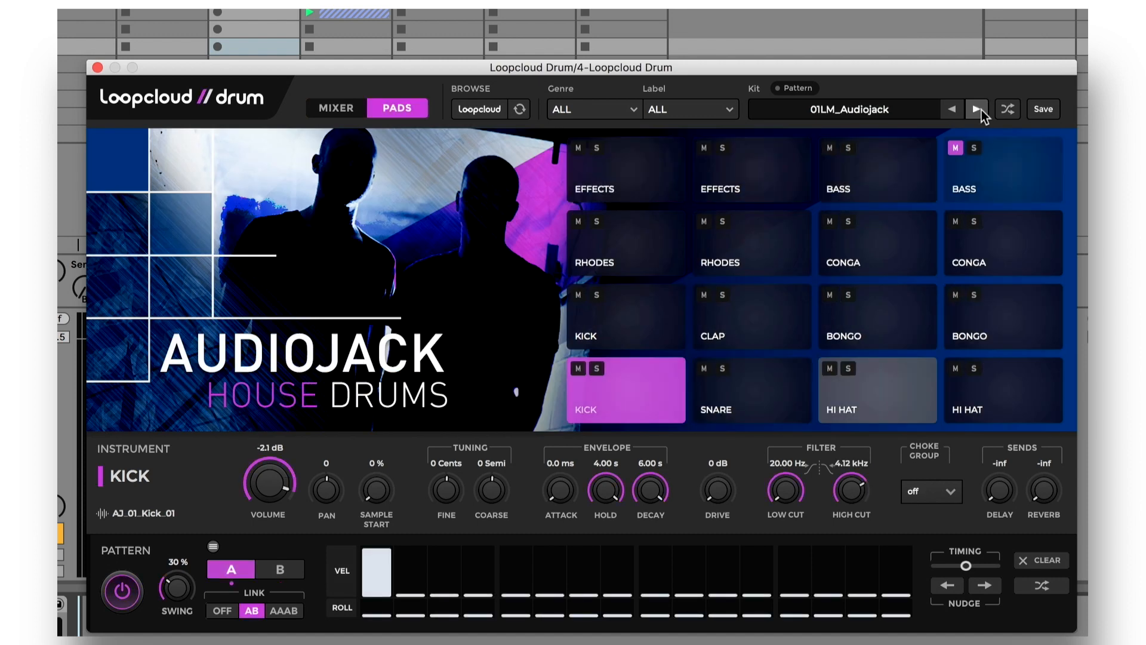
left_click(982, 110)
left_click(982, 110)
left_click(981, 110)
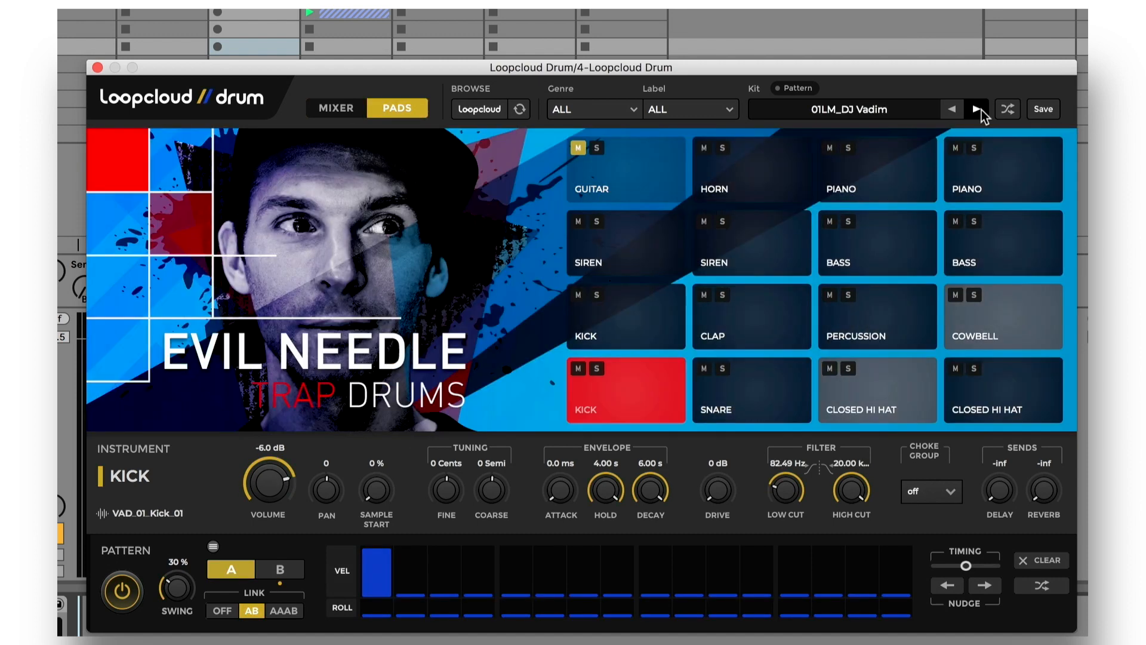
left_click(981, 111)
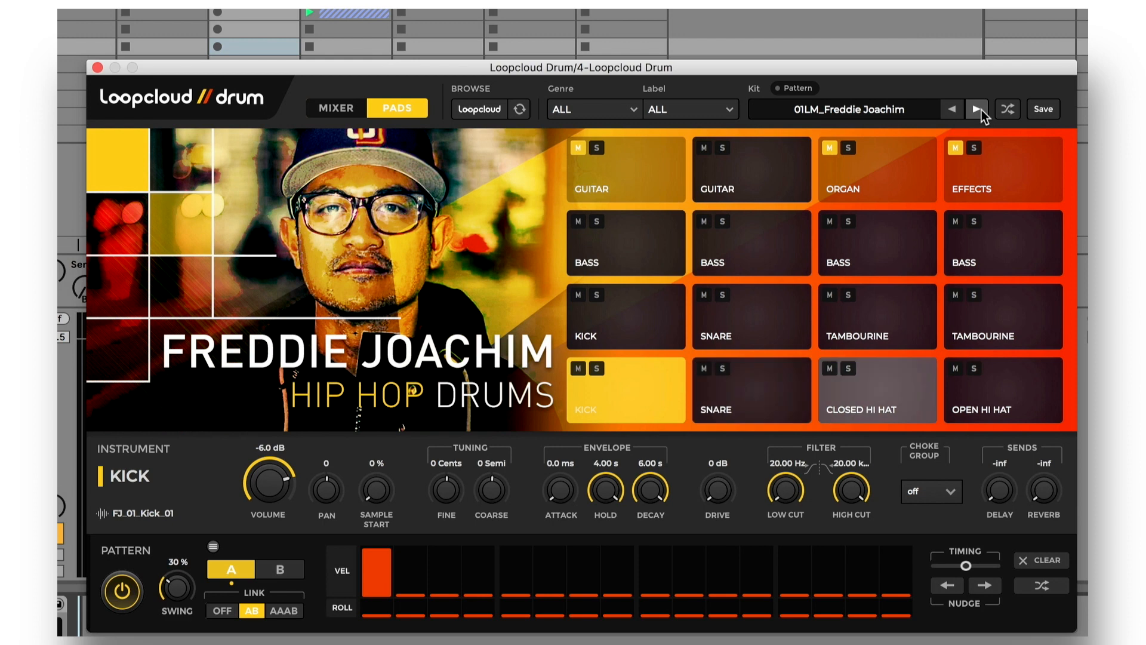
Step: Filter the kits by the Trap genre and load the 01LM_Evil Needle kit
left_click(598, 111)
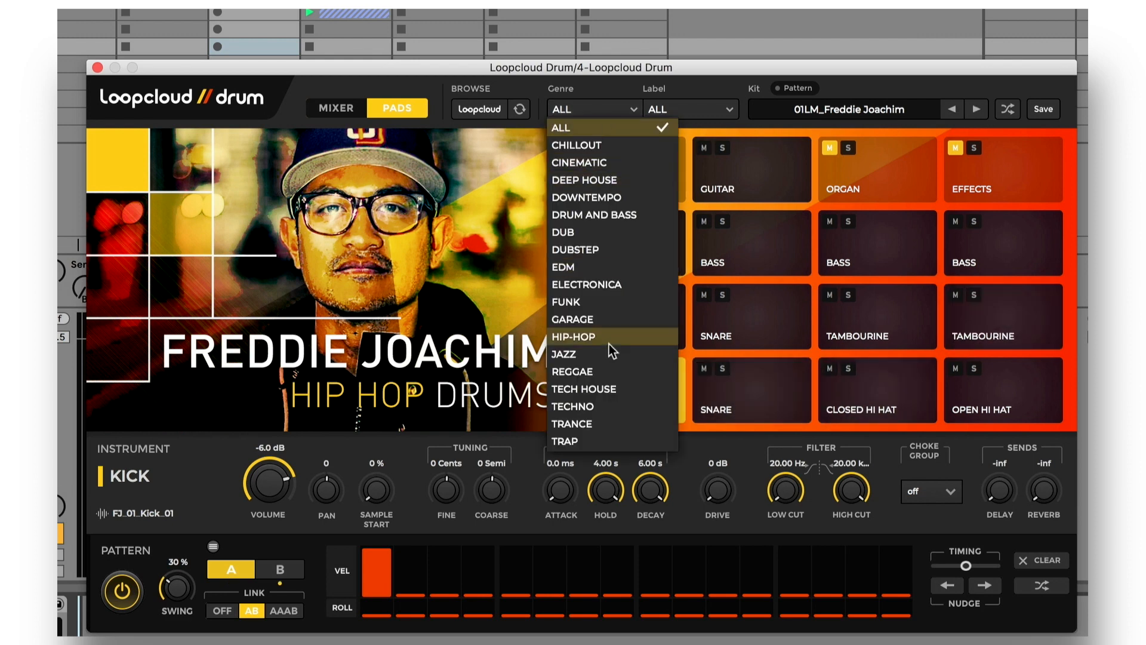
left_click(612, 442)
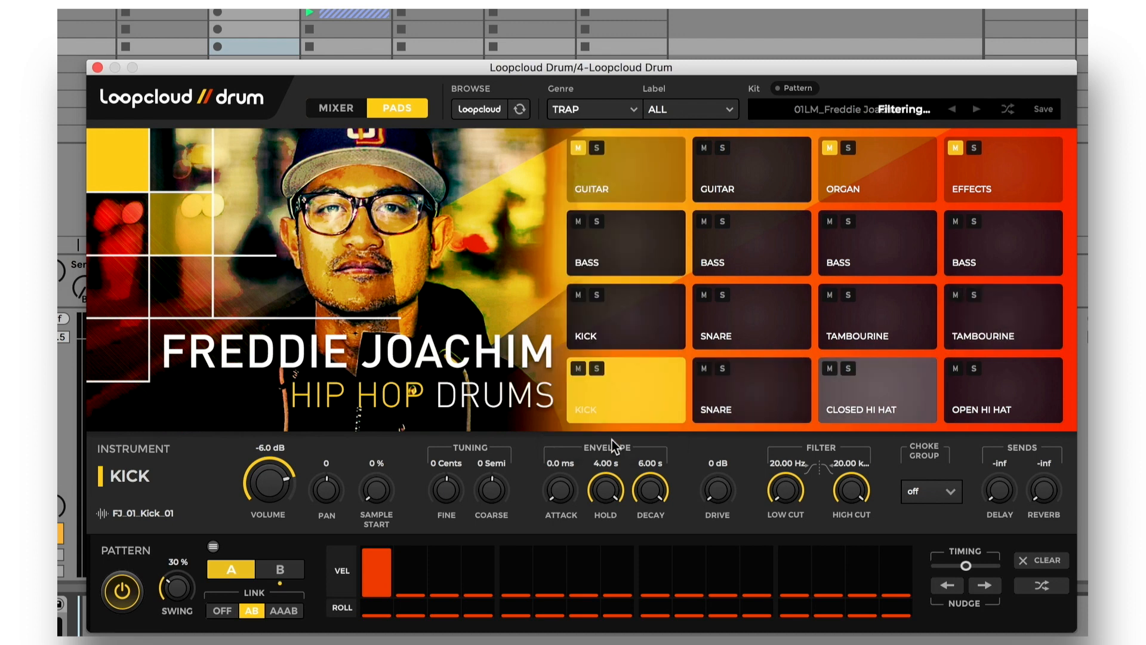
key("Return")
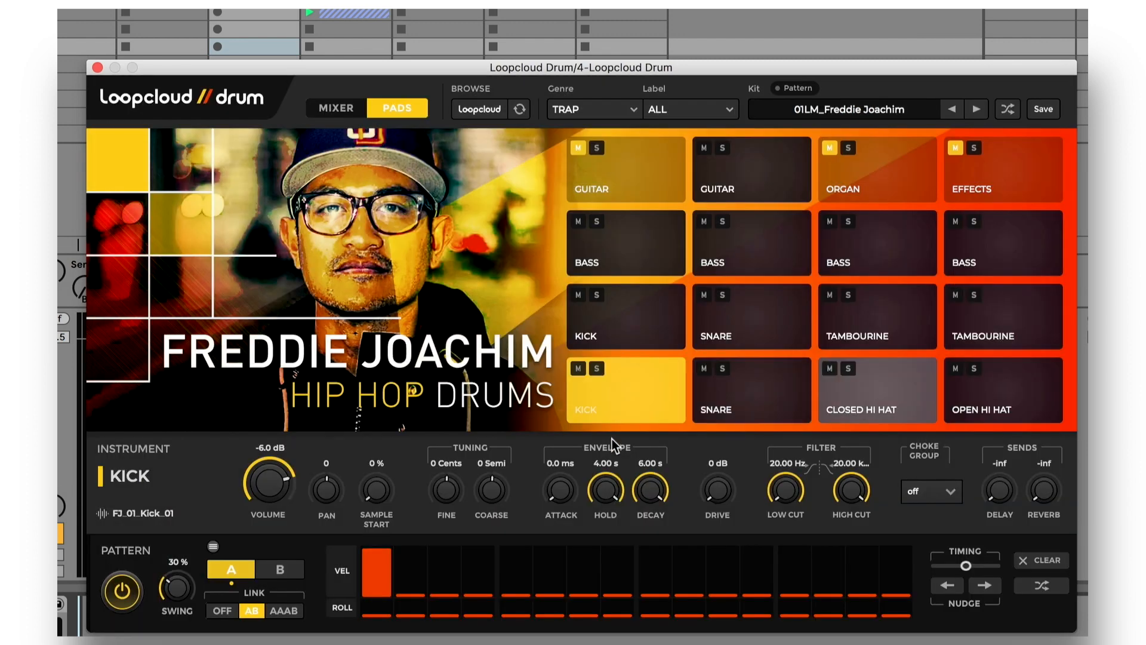
left_click(882, 107)
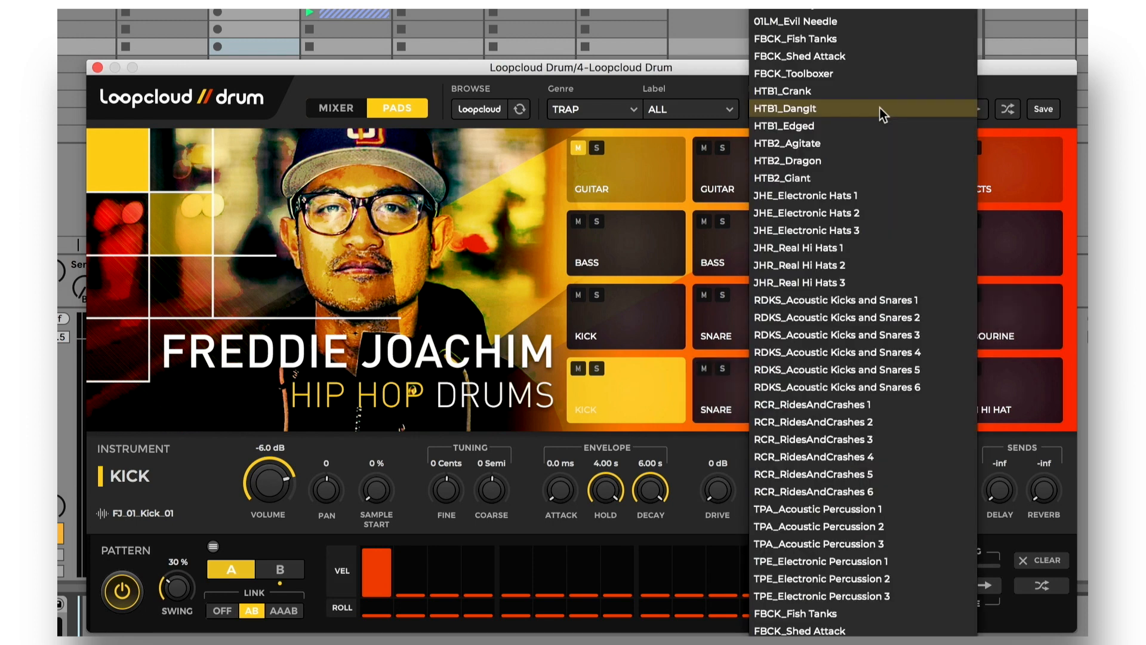
left_click(837, 22)
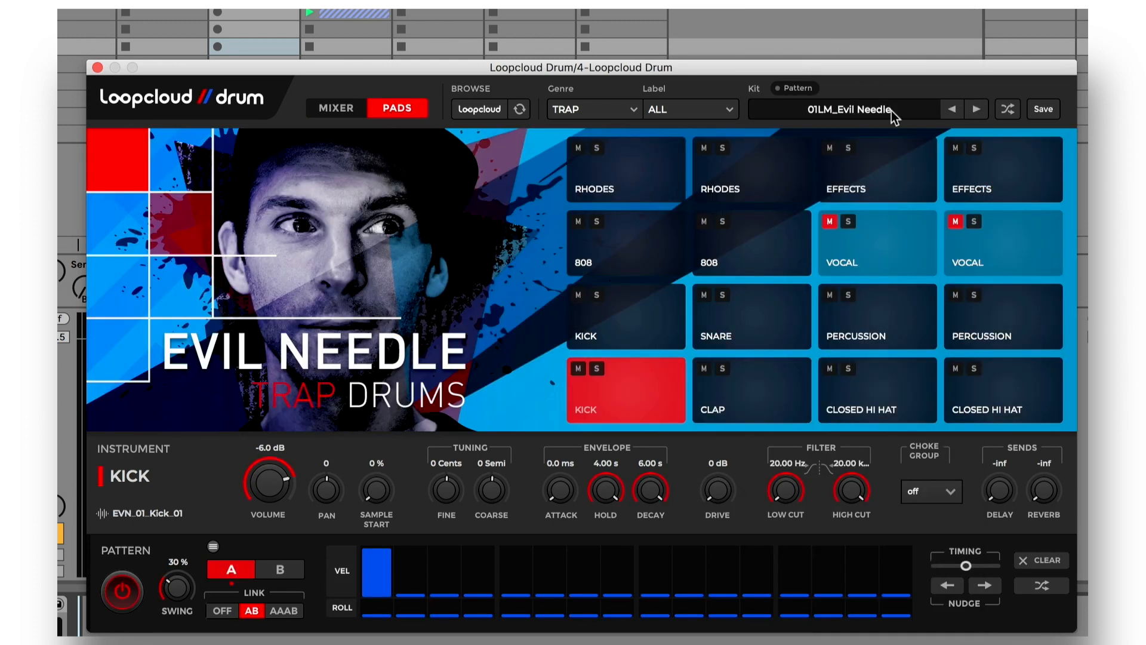
left_click(830, 148)
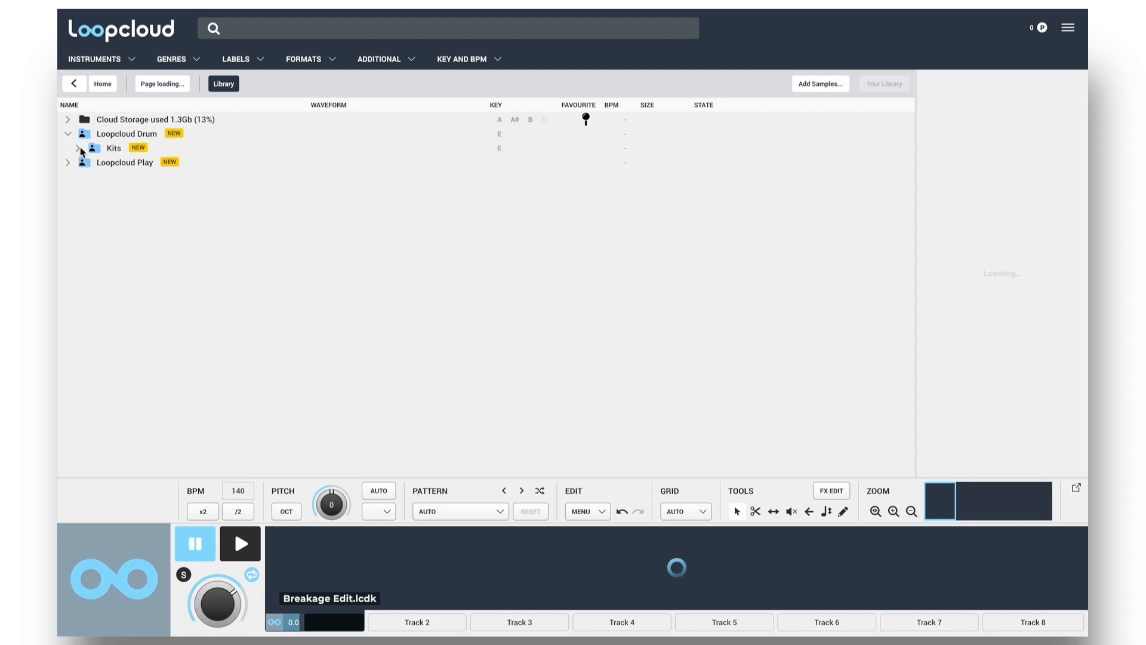
Step: From the Kits folder in the Loopcloud app's library, load Breakage Edit.lcdk into Loopcloud Drum as kit only
left_click(80, 149)
left_click_drag(160, 182, 56, 269)
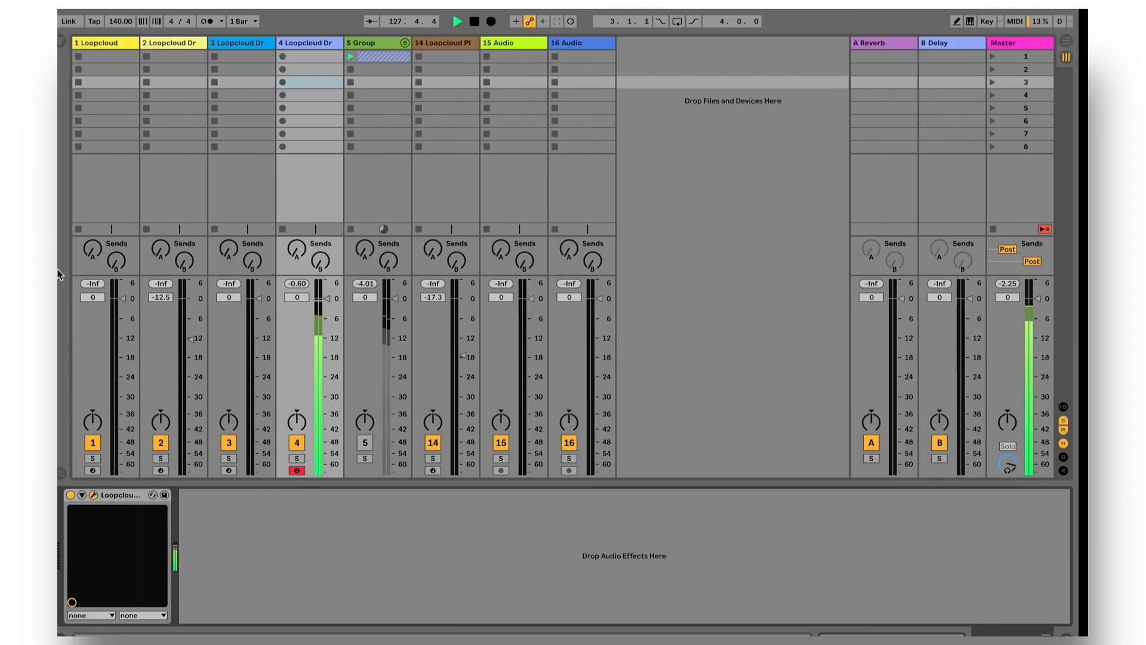
left_click_drag(59, 275, 637, 339)
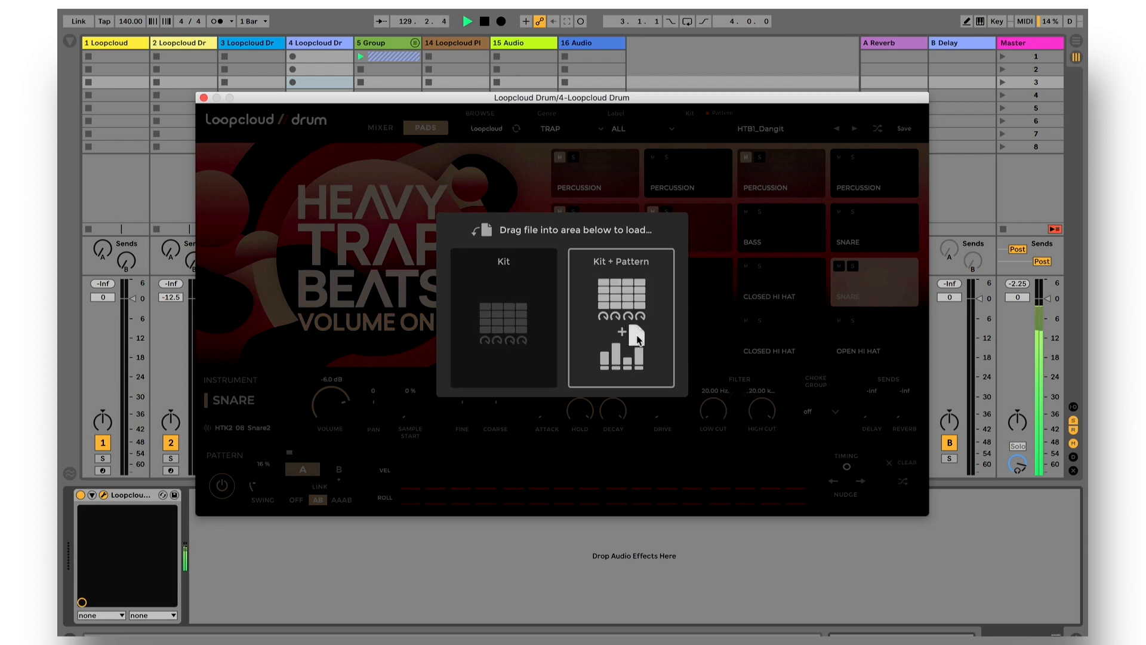
left_click_drag(520, 314, 506, 315)
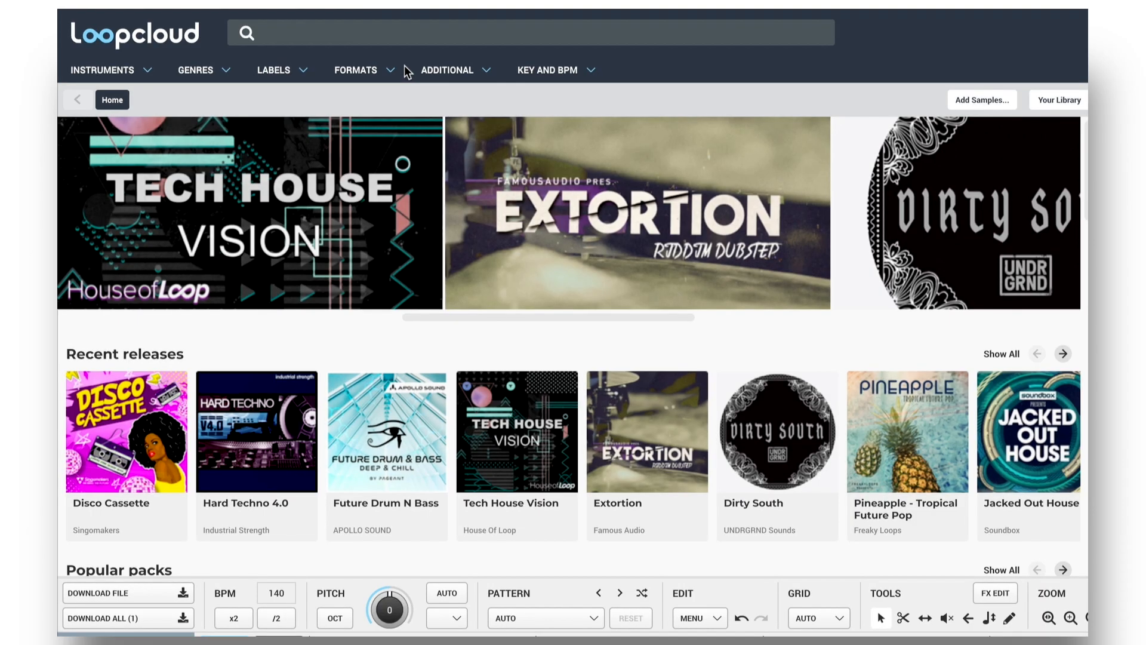
Step: Filter the Loopcloud app's content by the Loopcloud drum format and load SD Starlight_Kit.lcdk into the plugin as kit only
left_click(394, 68)
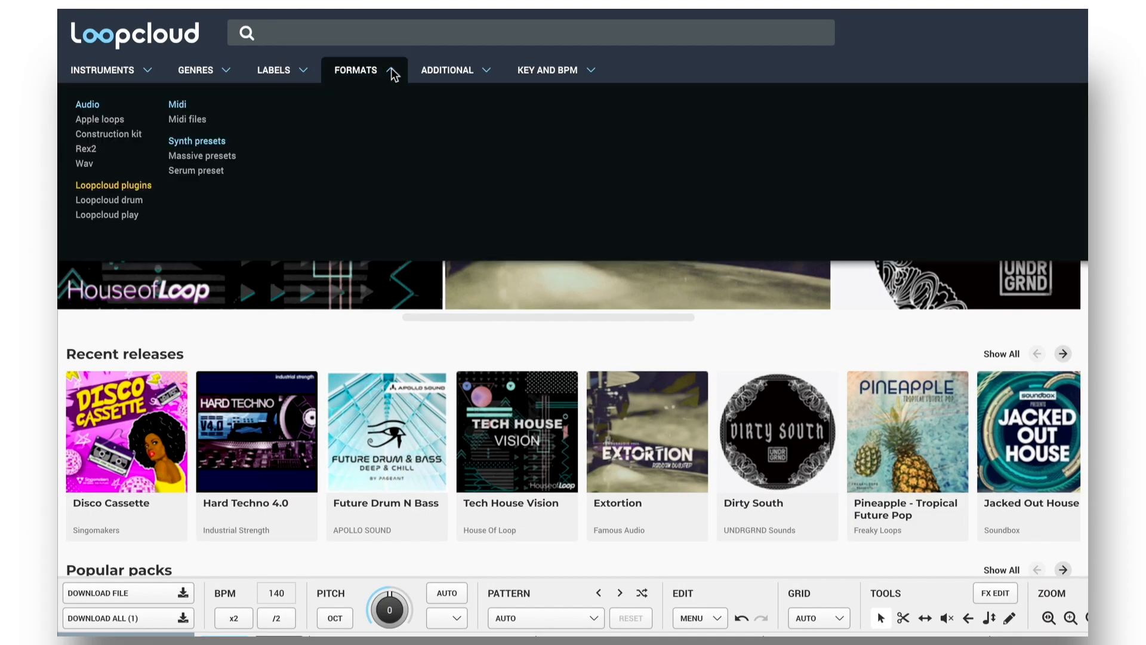
left_click(136, 203)
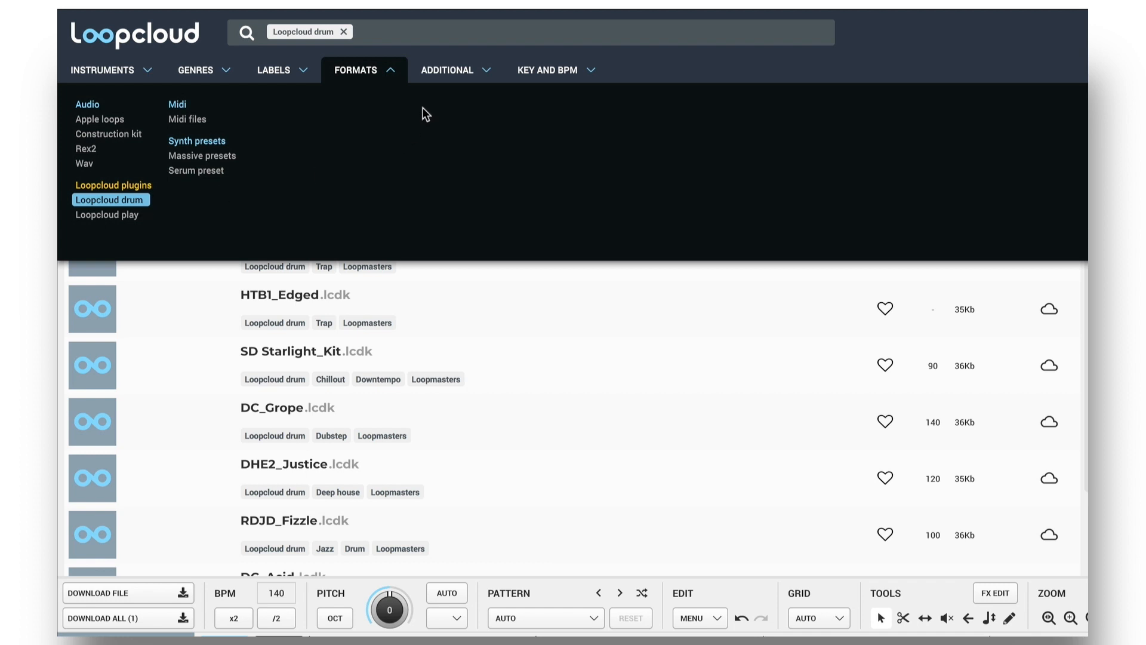
left_click(391, 69)
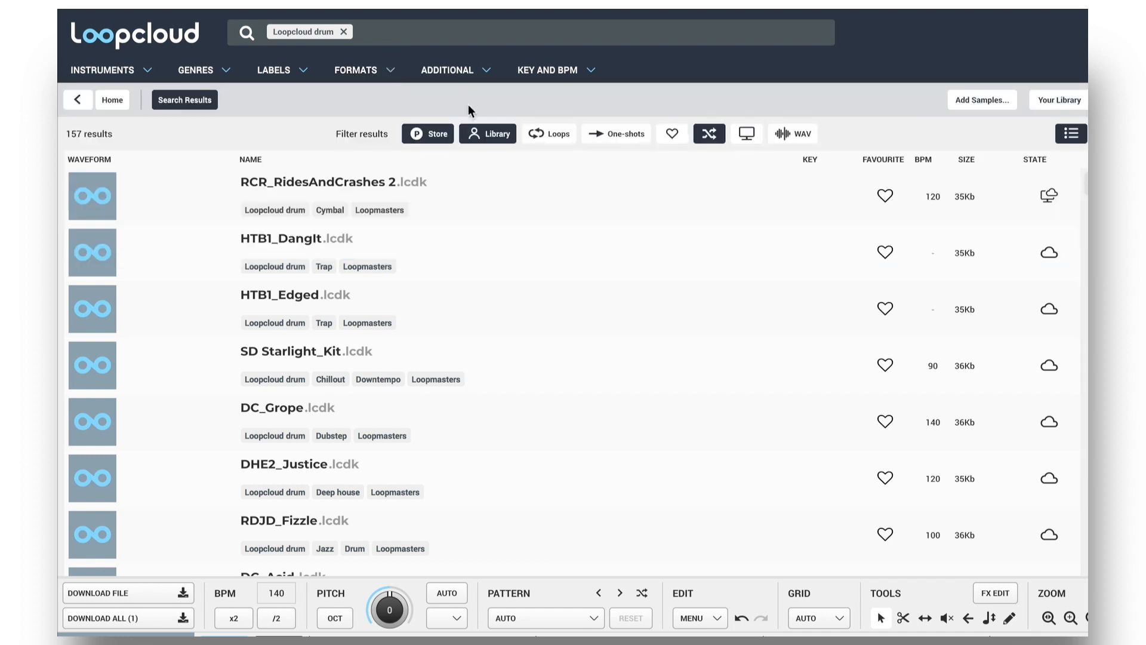
left_click_drag(279, 349, 58, 322)
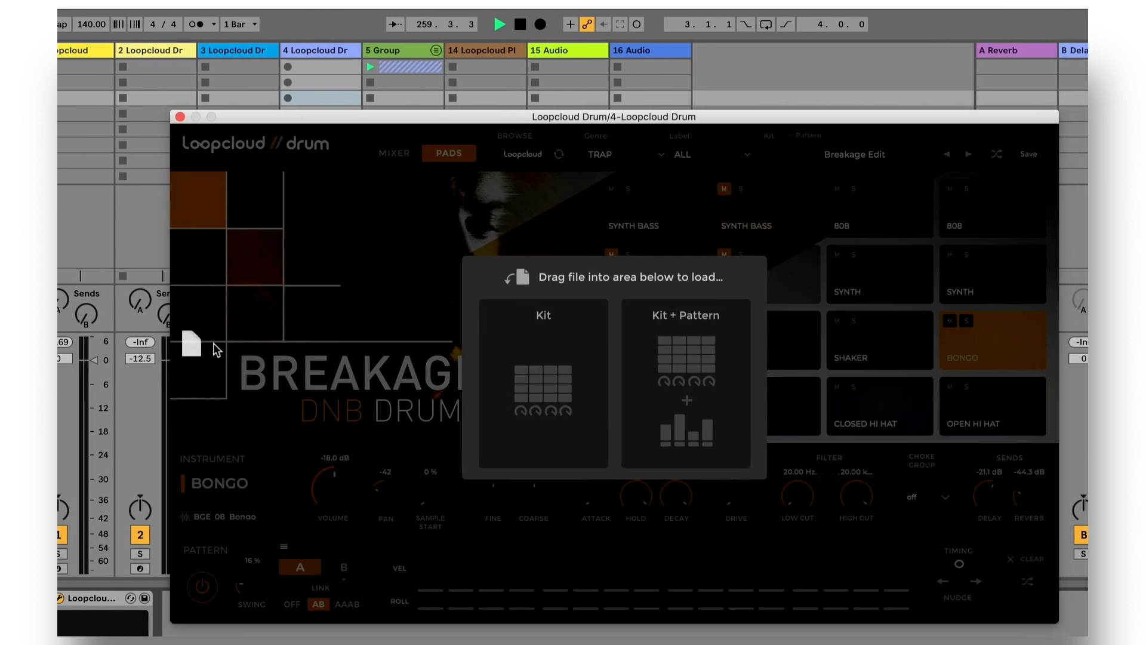
left_click_drag(216, 349, 576, 362)
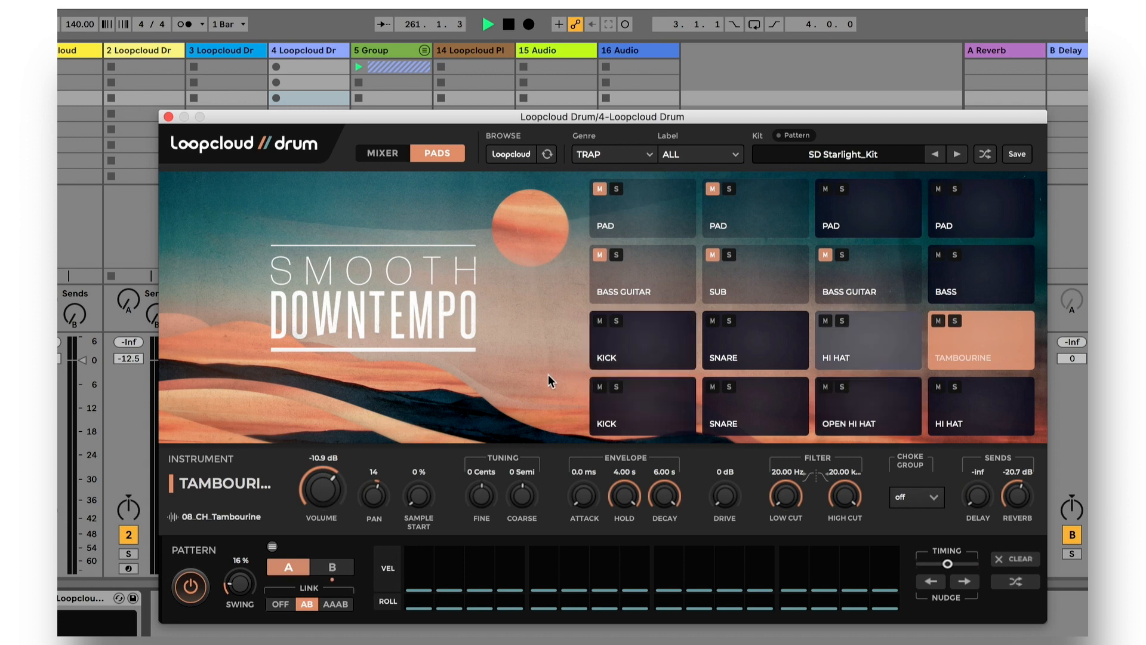